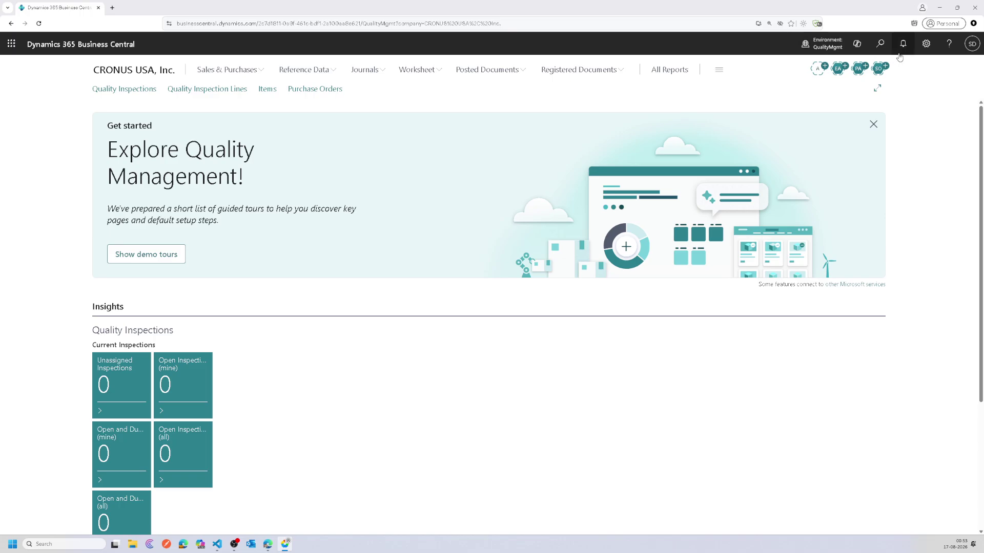
Open the Quality Inspection Results list and examine the visibility, category and allowed actions of the FAIL and PASS results.
left_click(889, 44)
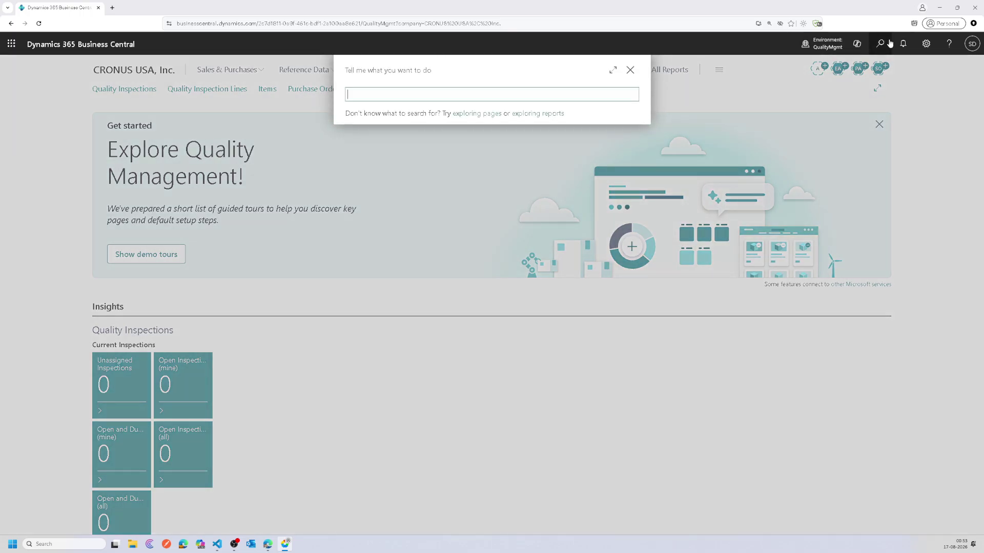
type("Quality Res")
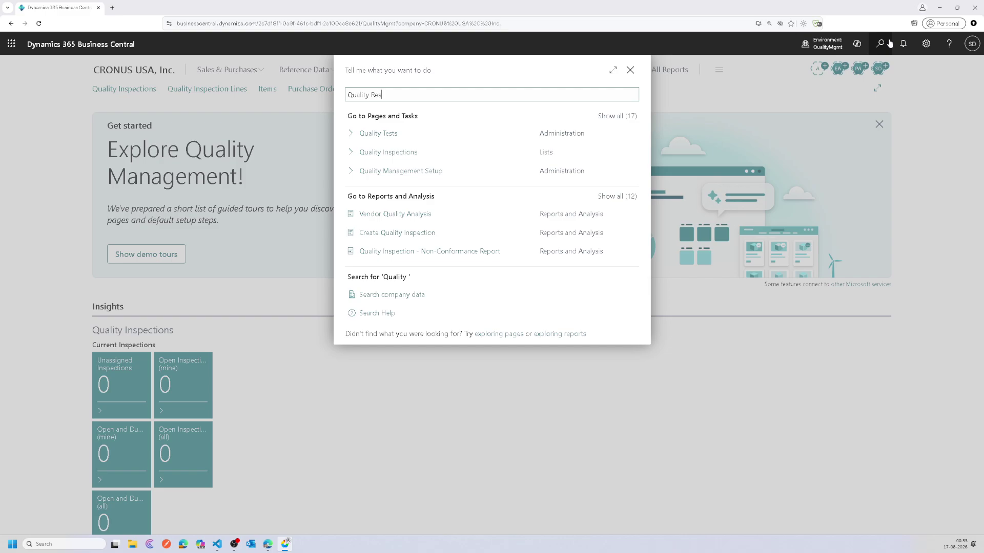
left_click(431, 134)
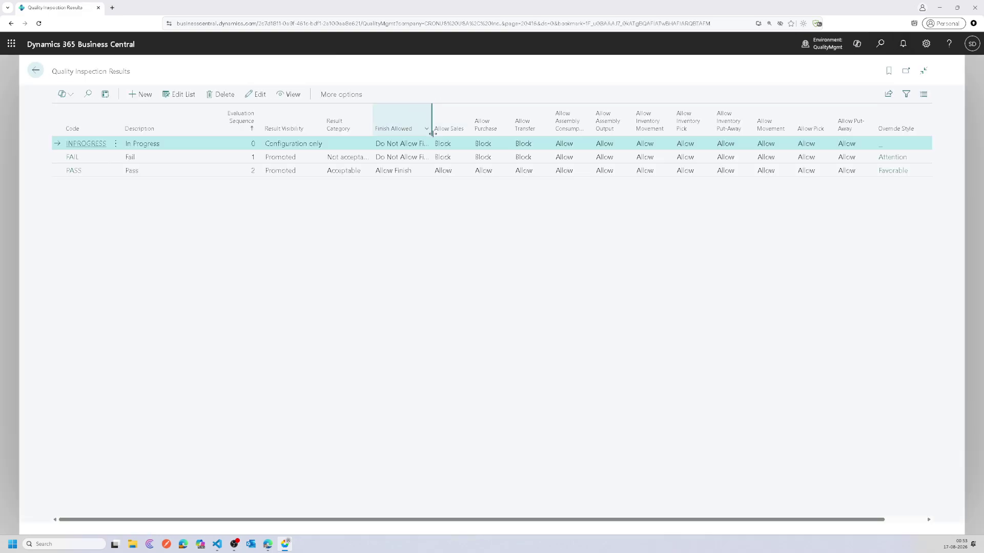
left_click(95, 160)
left_click(97, 175)
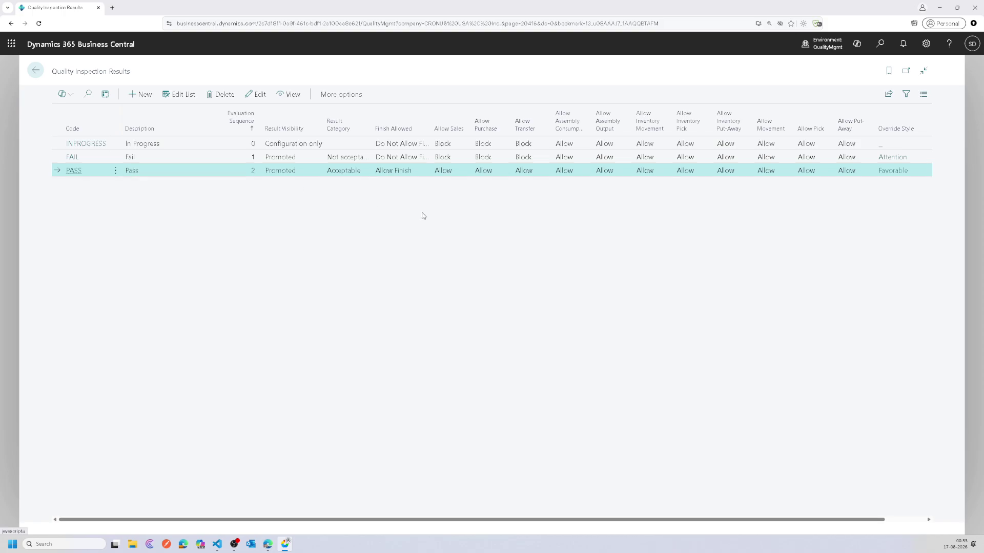
left_click(290, 158)
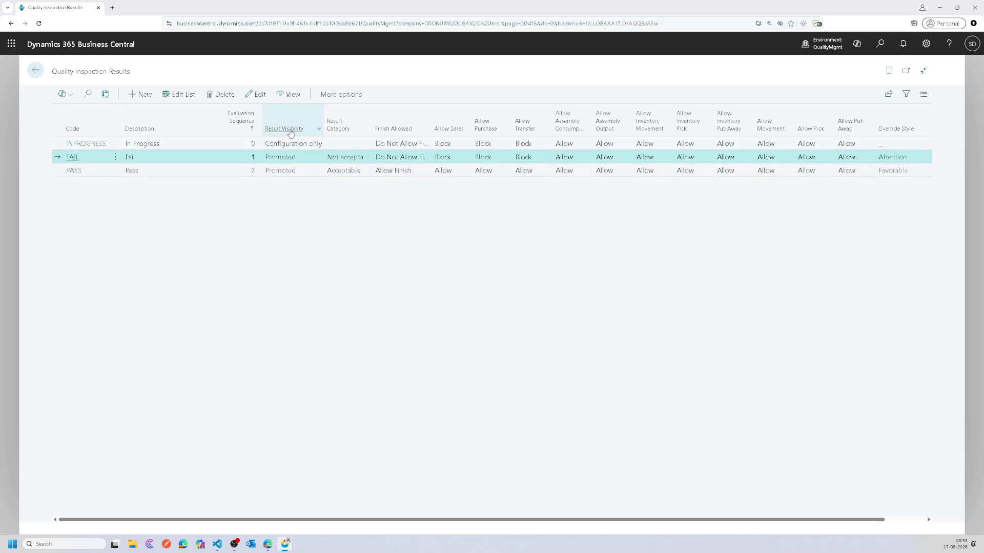
left_click(283, 175)
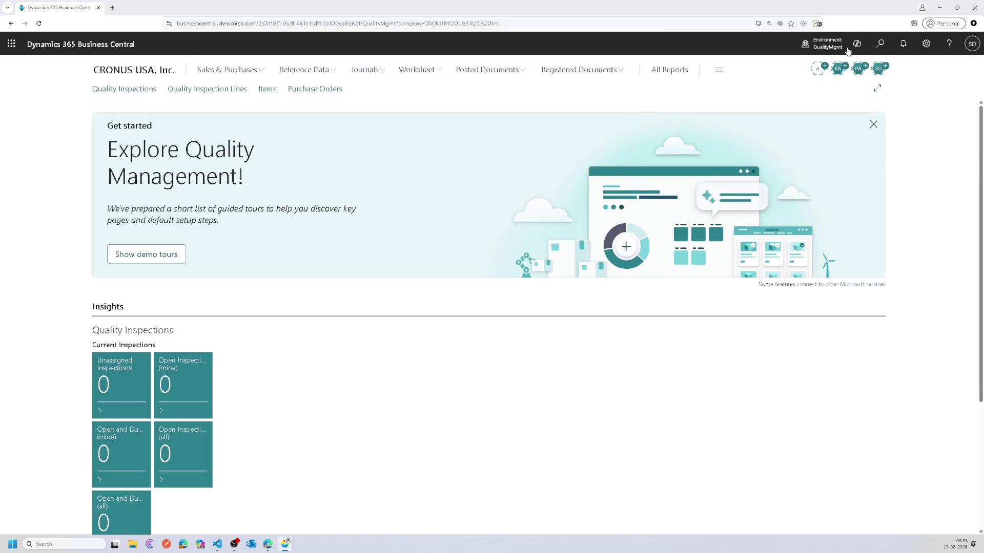
Open the Quality Tests list and start a new quality test.
left_click(878, 46)
type("Qua")
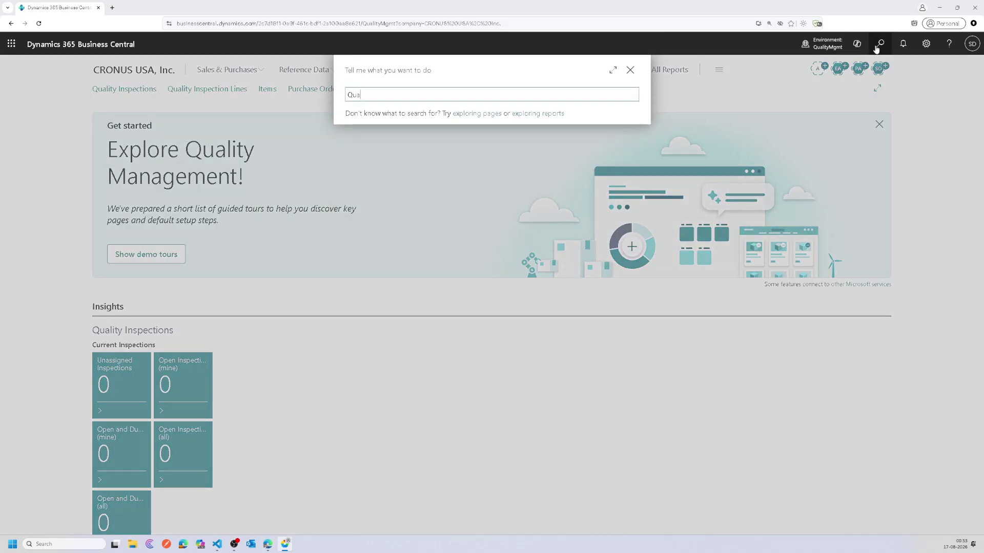
type("lity Test")
left_click(426, 139)
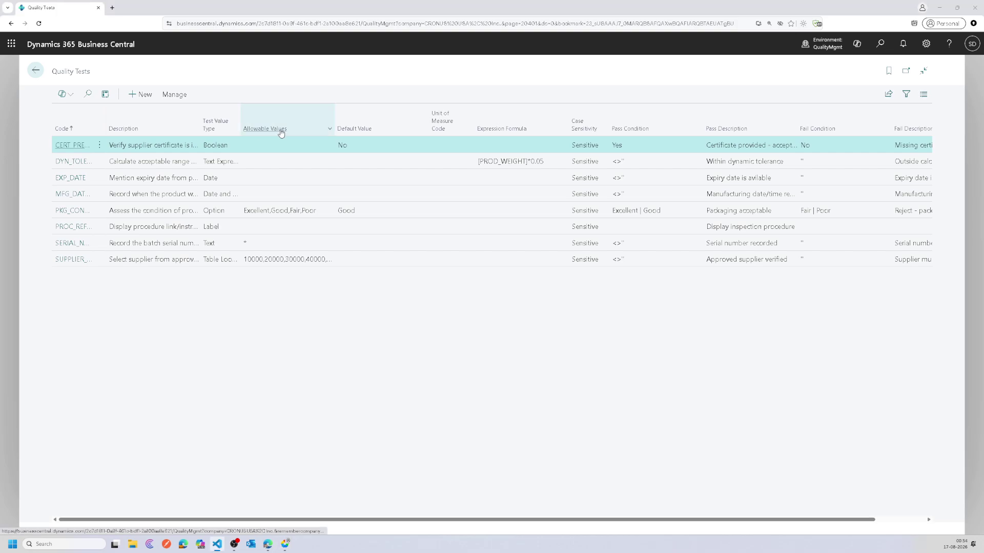
left_click(143, 94)
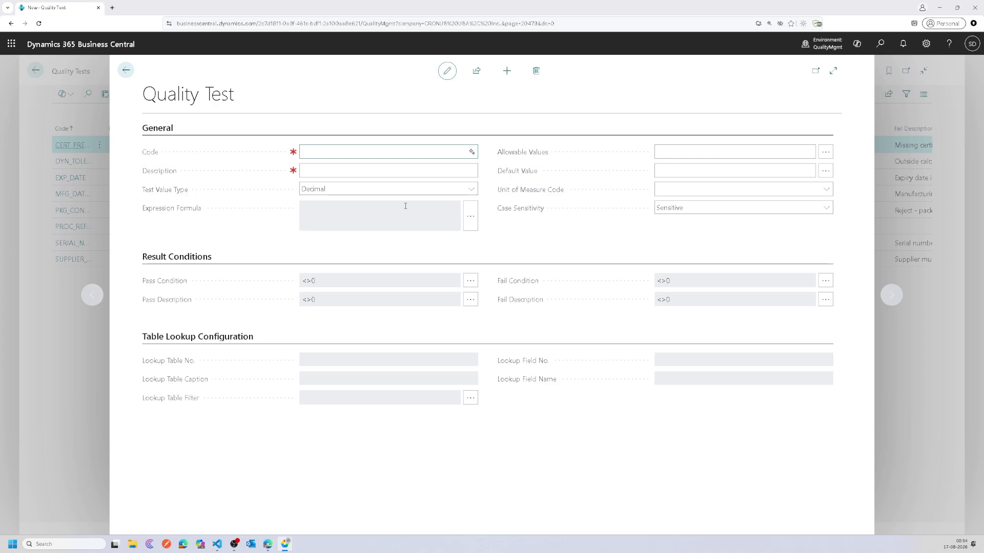
Check the available test value types and enter PROD_WEIGHT as the new quality test's code.
left_click(374, 188)
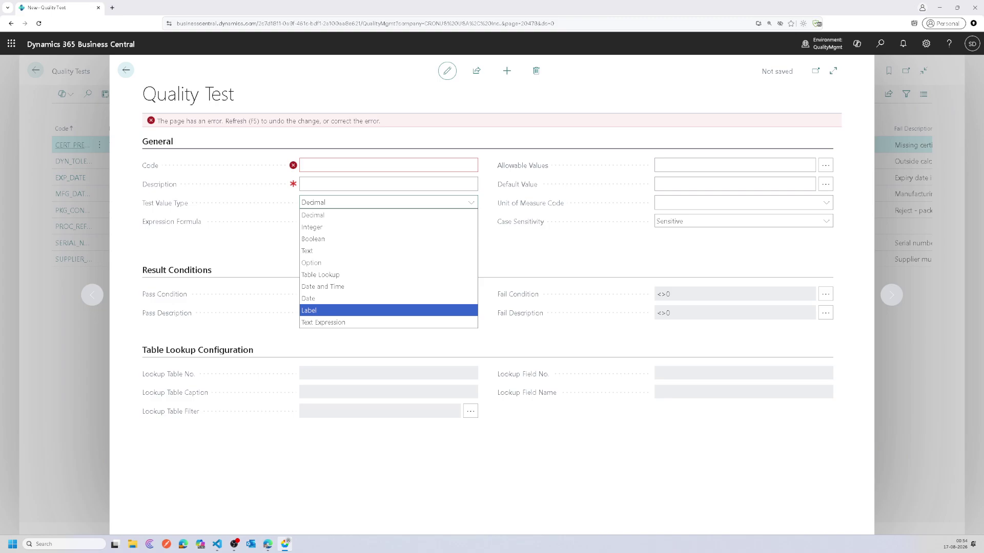
key("alt+Tab")
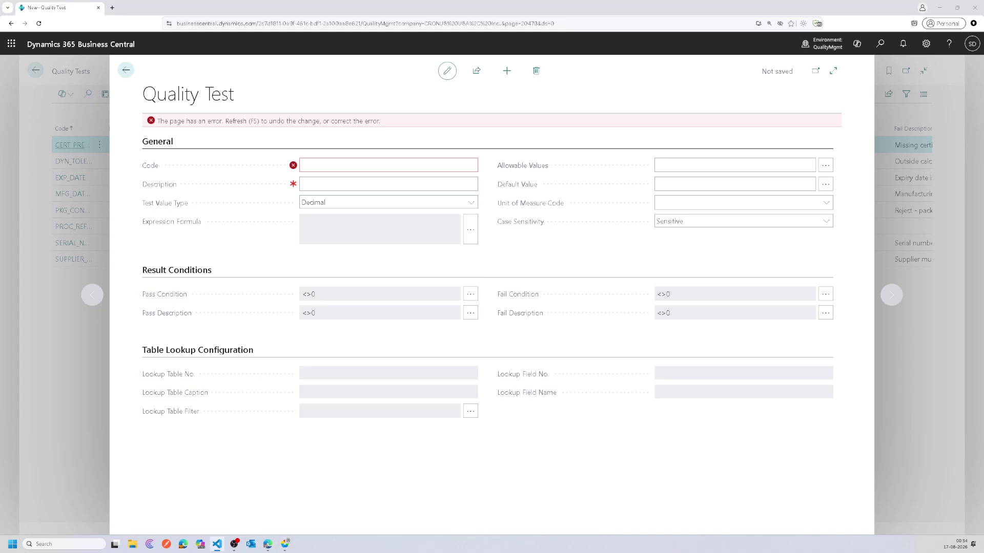
left_click(341, 166)
type("PROD")
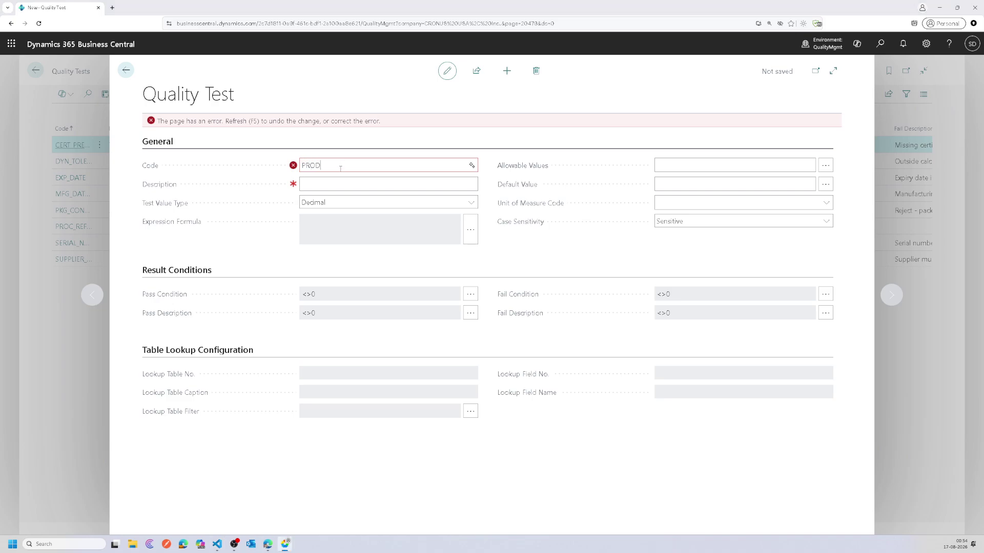
type("_WEIGHT")
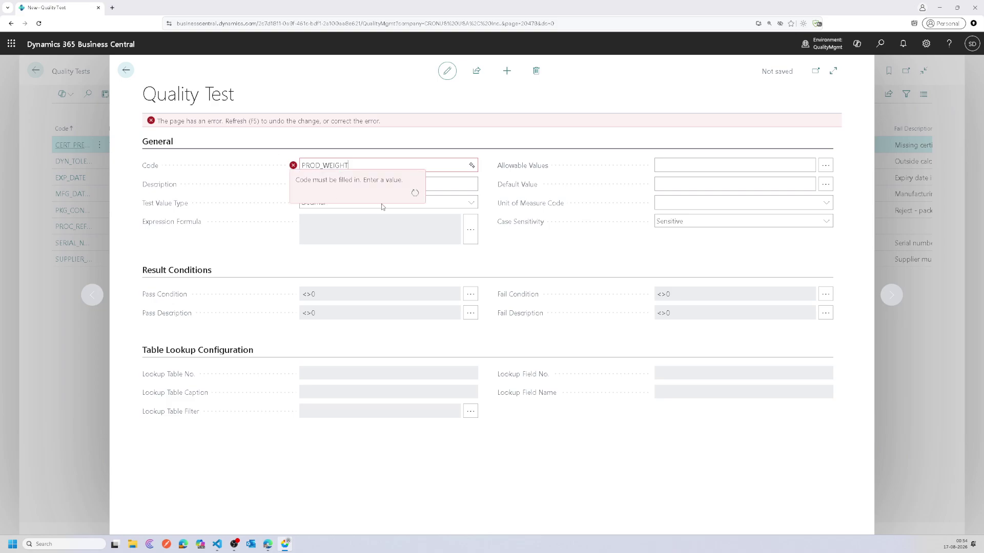
Set the test's description to "Verify product weight is within acceptable range".
left_click(437, 186)
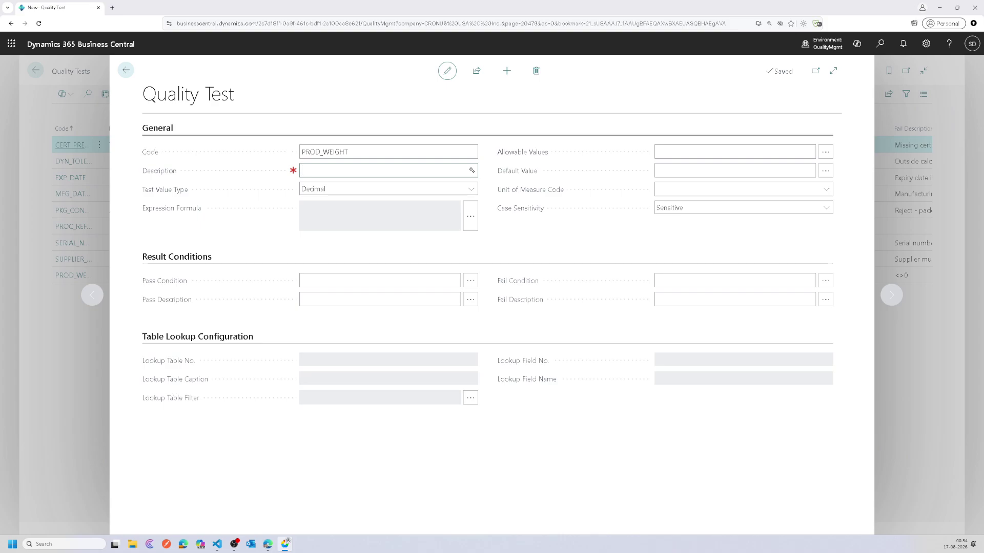
key("alt+Tab")
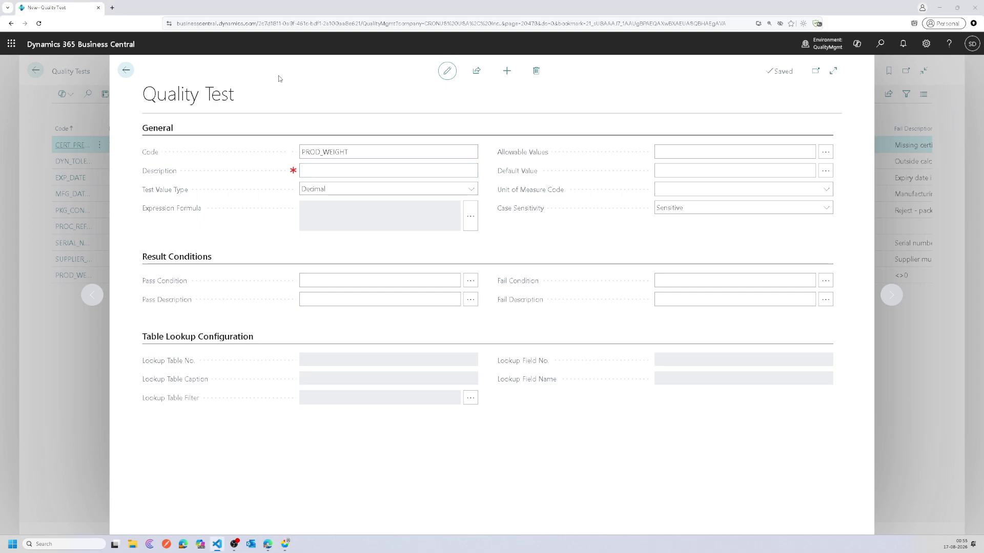
key("alt+Tab")
type("Verify product weight is within acceptable range")
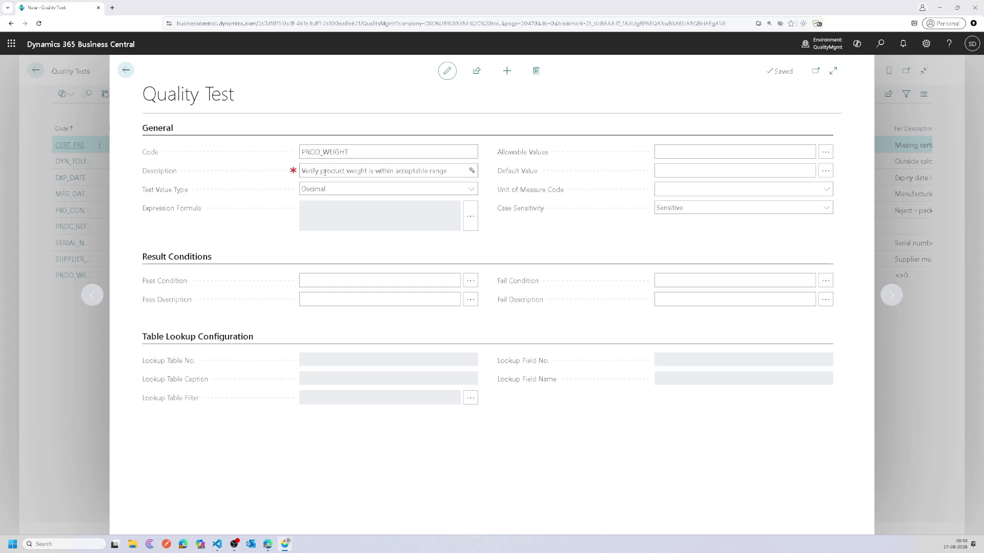
key("Tab")
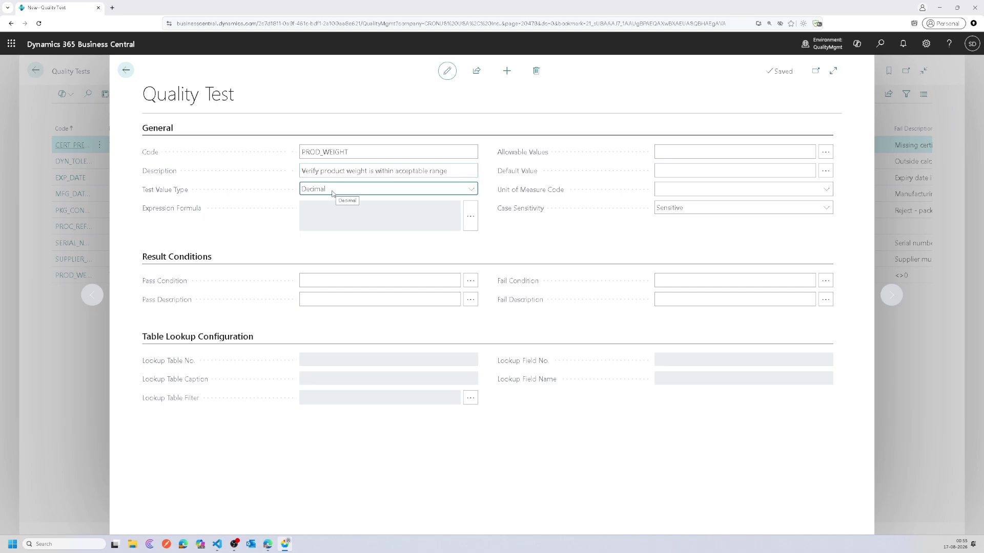
Set the test's allowable values to 95..105, its default value to 100 and its unit of measure to KG.
left_click(687, 149)
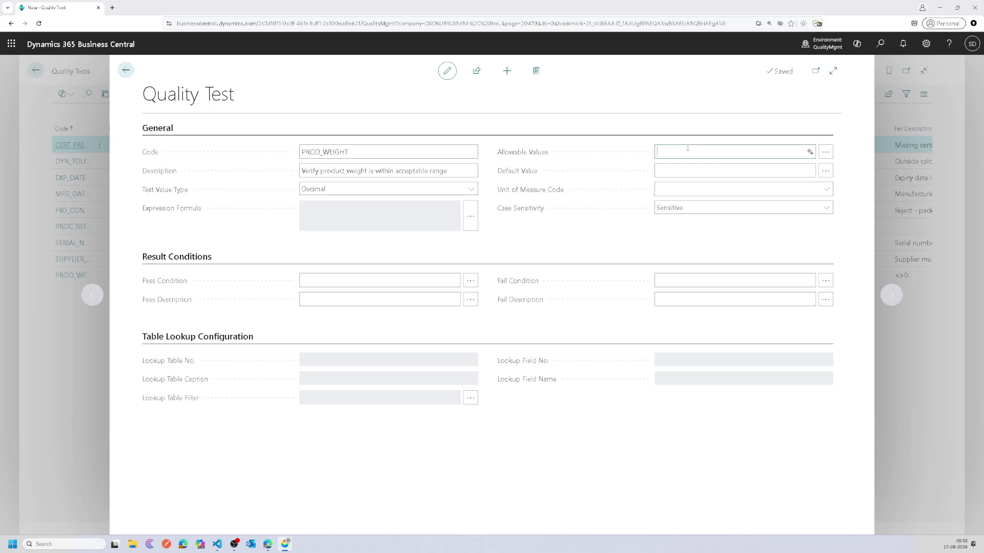
type("95..105")
key("Tab")
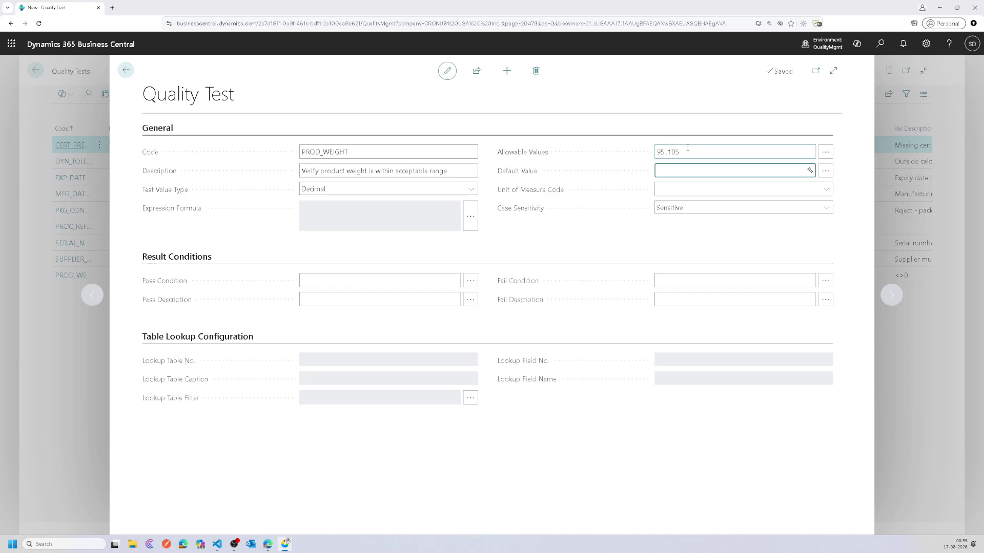
type("100")
left_click(674, 189)
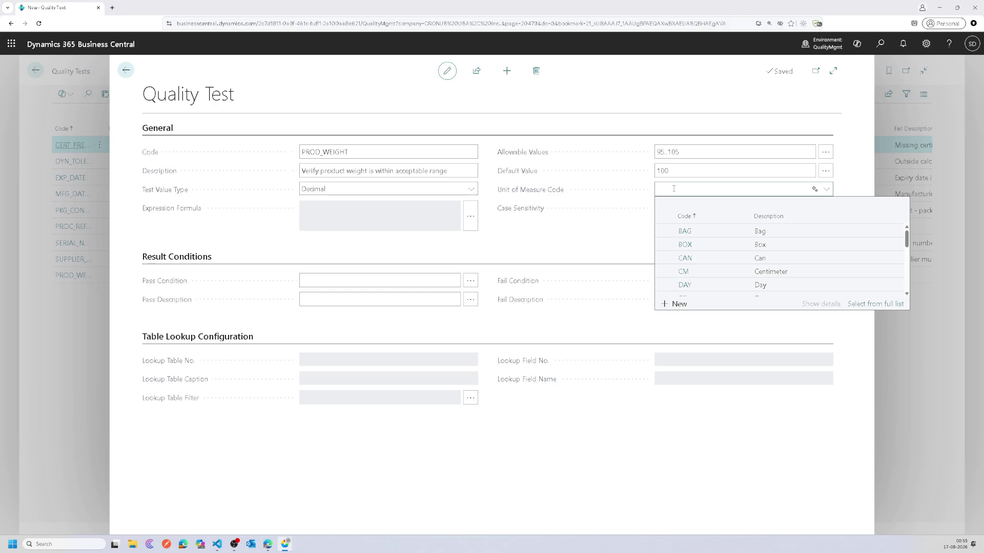
type("KG")
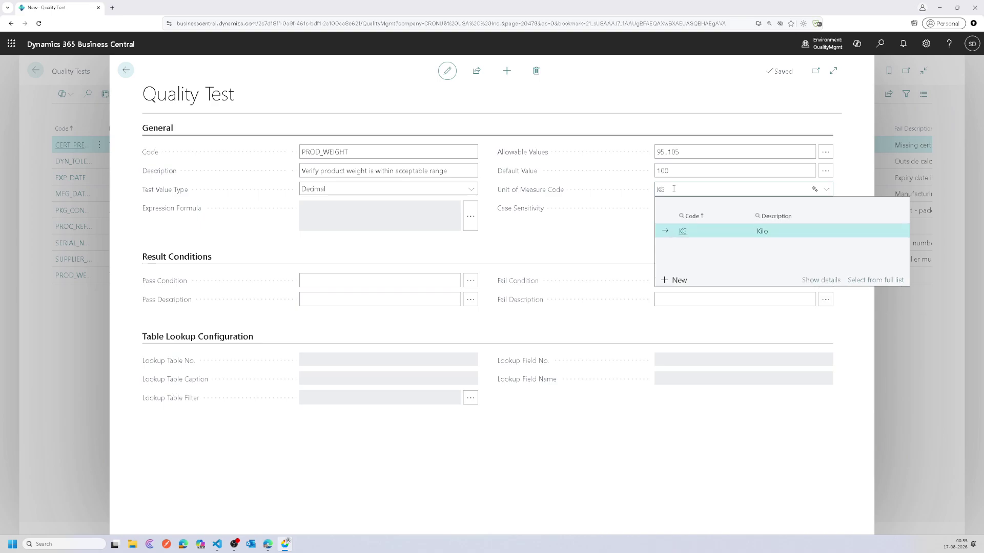
left_click(706, 233)
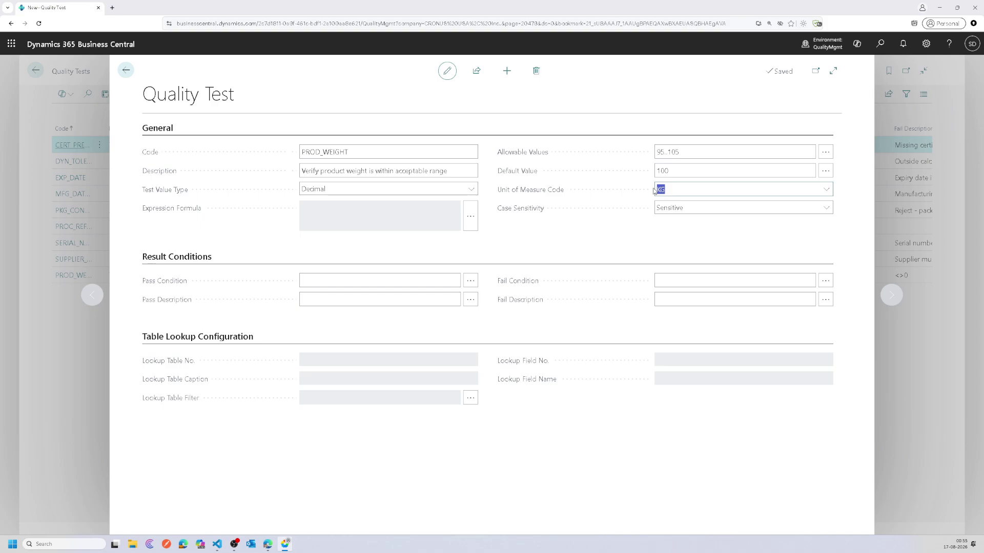
Set the pass condition of the weight test to 100..105.
left_click(133, 261)
left_click_drag(134, 260, 252, 329)
left_click(252, 314)
left_click(365, 284)
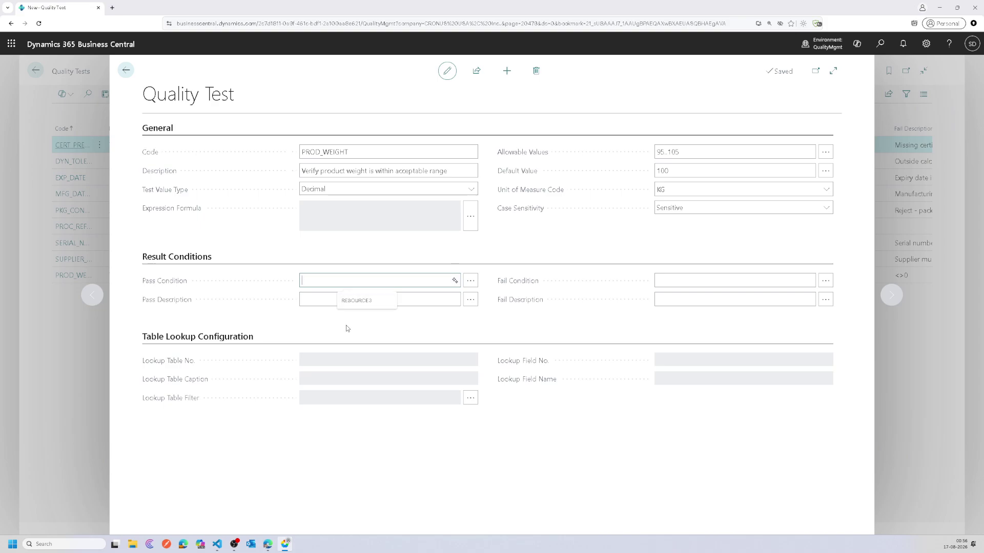
type("100..105")
key("Tab")
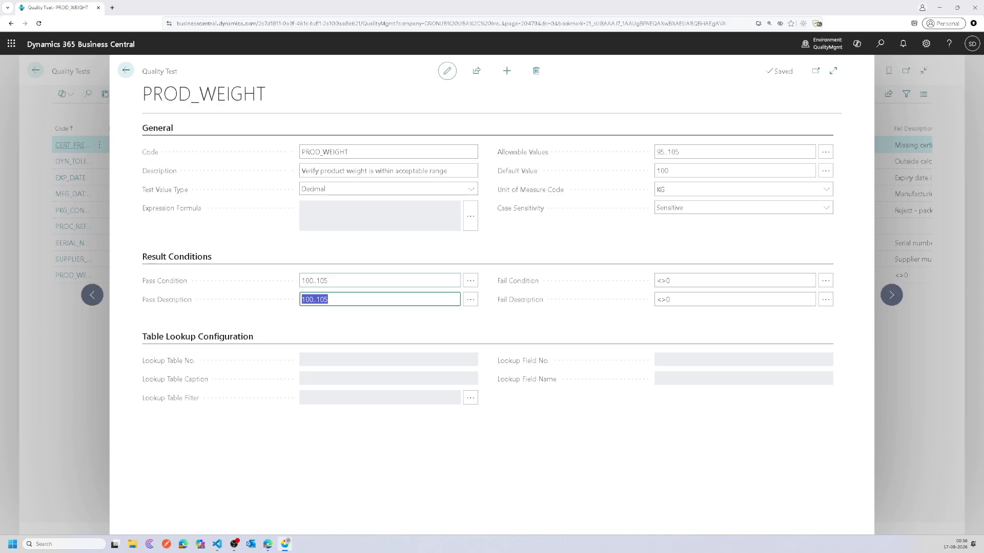
Replace the pass description with "Excellent - meets spec".
key("alt+Tab")
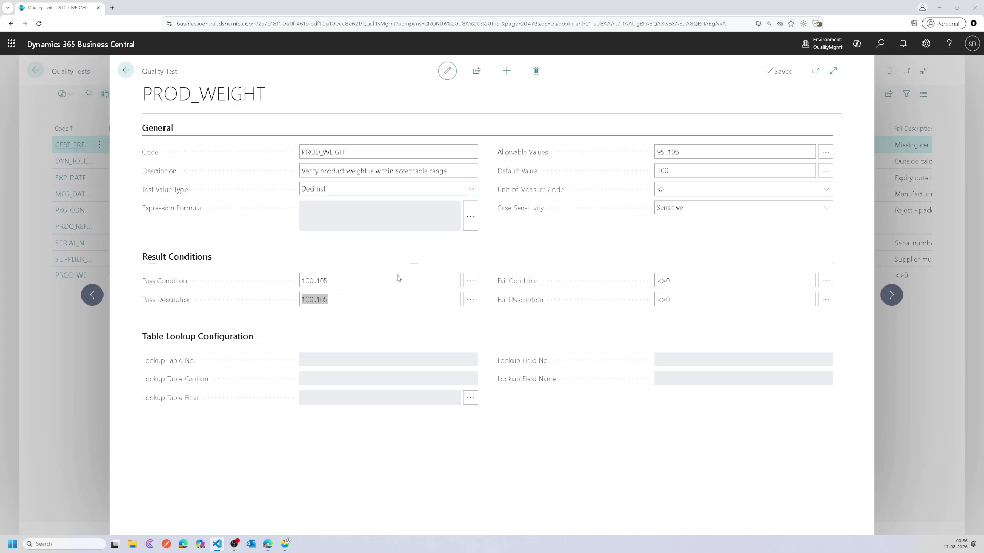
double_click(358, 295)
type("Excellent - meets spec")
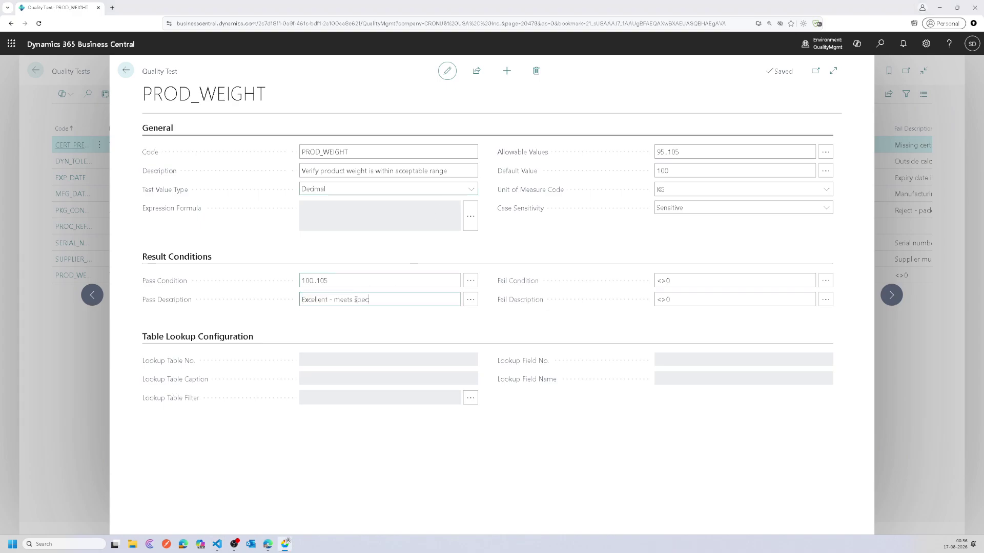
key("Tab")
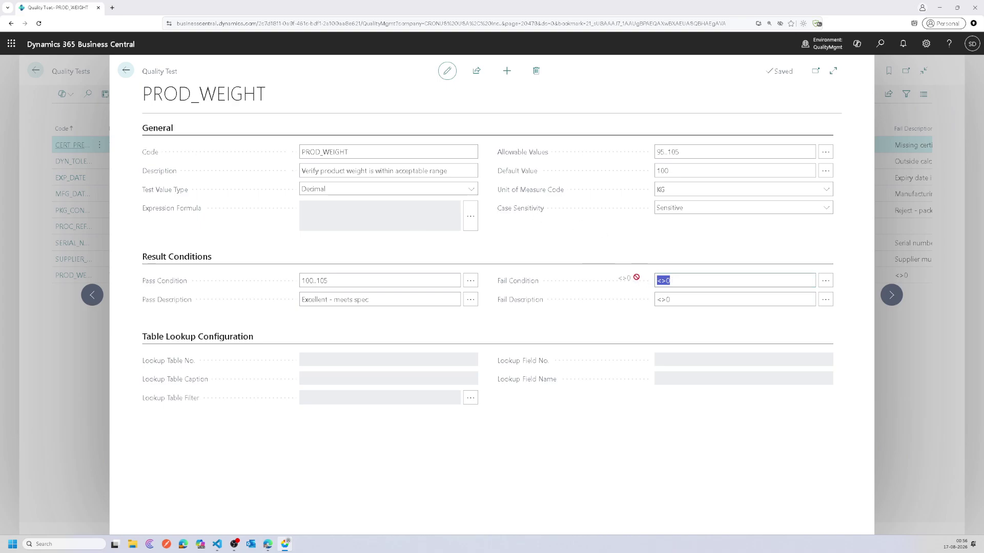
Set the fail condition of the weight test to <95.
type("<100")
key("Tab")
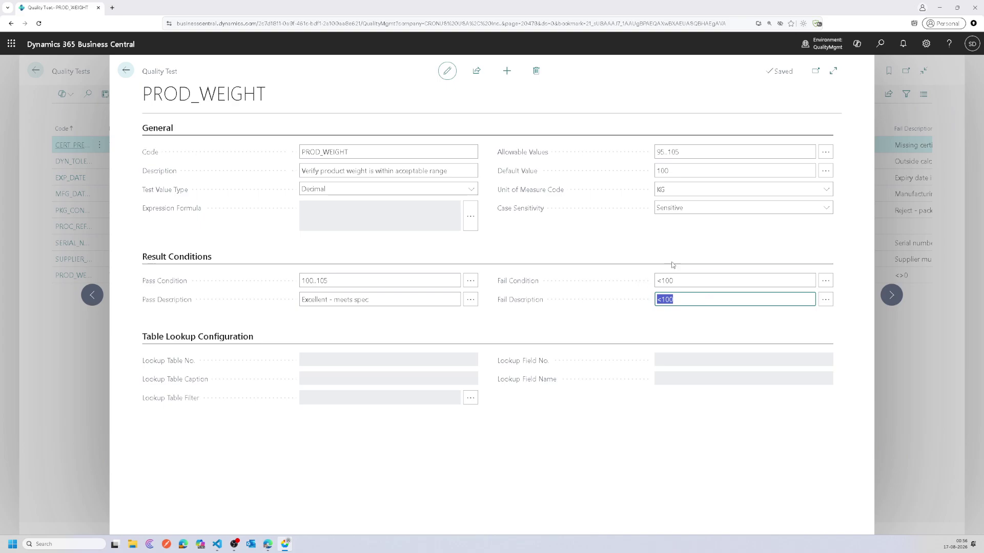
left_click(669, 281)
left_click(661, 280)
left_click_drag(661, 281, 677, 282)
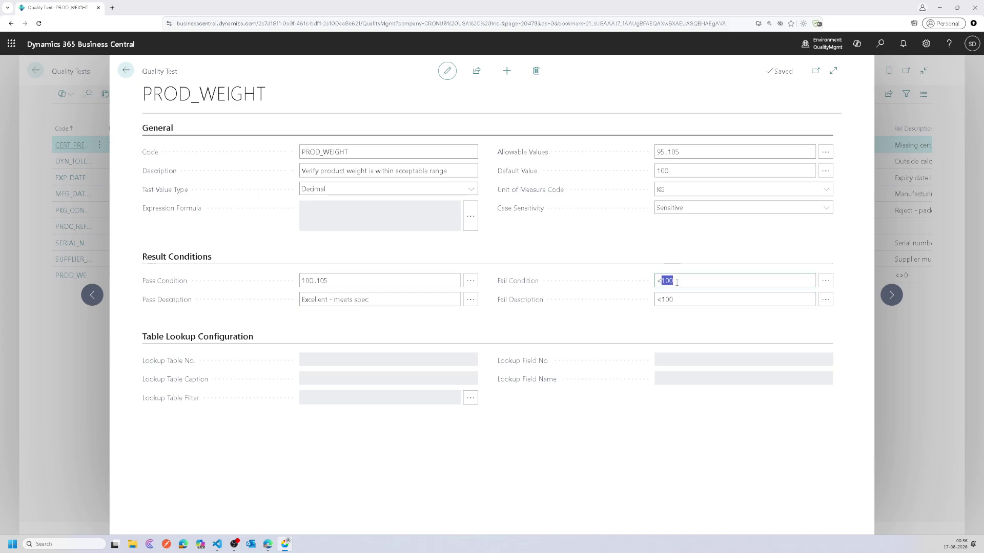
type("95")
key("Tab")
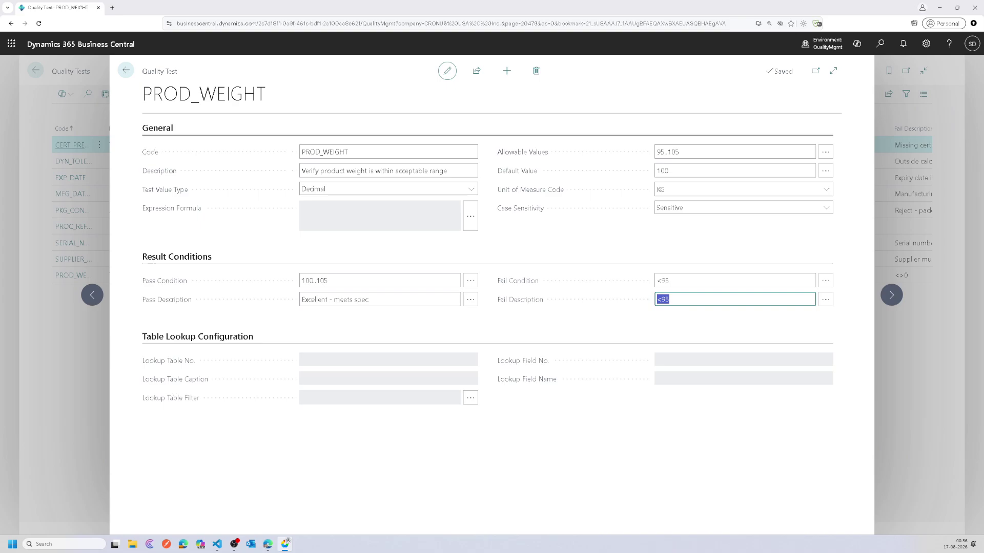
Replace the fail description with "Reject - outside tolerance".
key("alt+Tab")
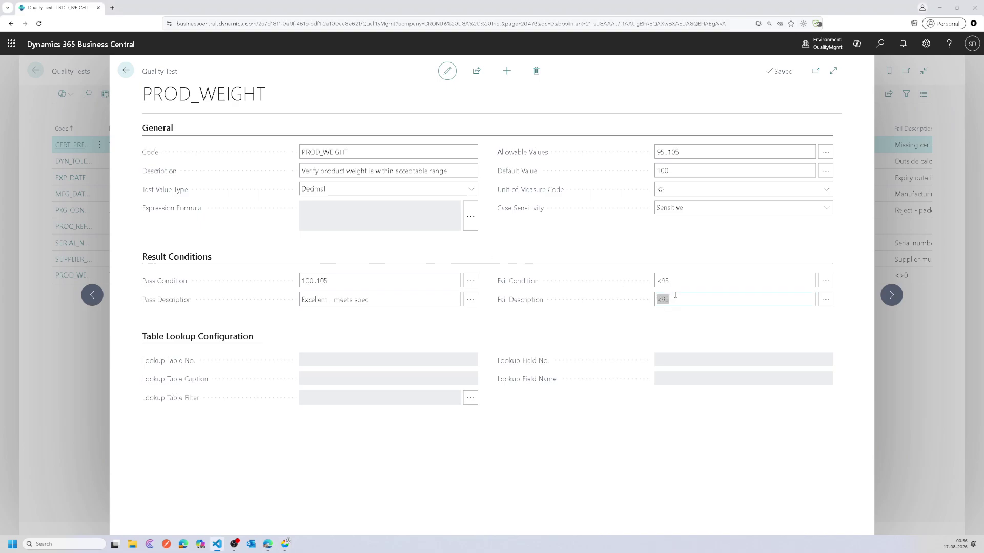
key("alt+Tab")
type("Reject - outside tolerance")
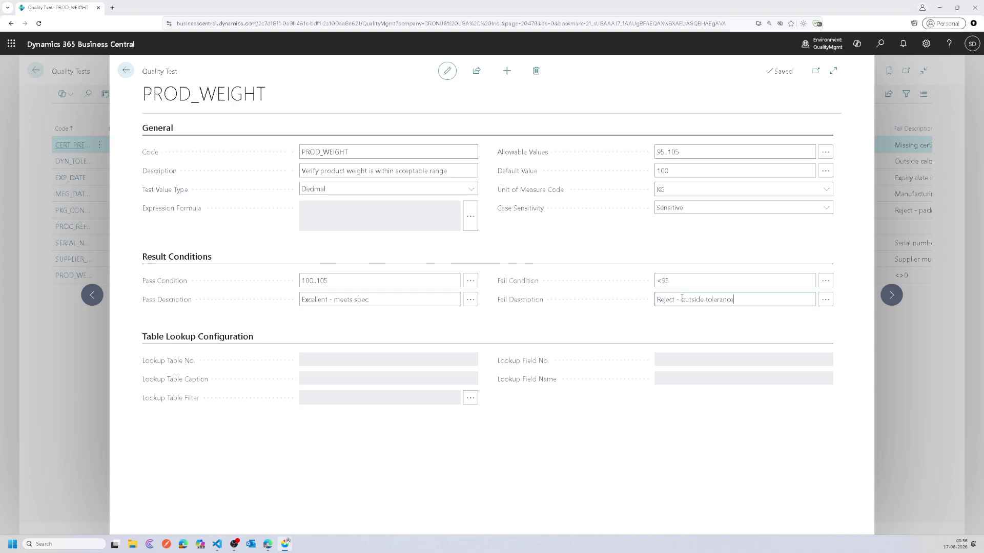
left_click(305, 326)
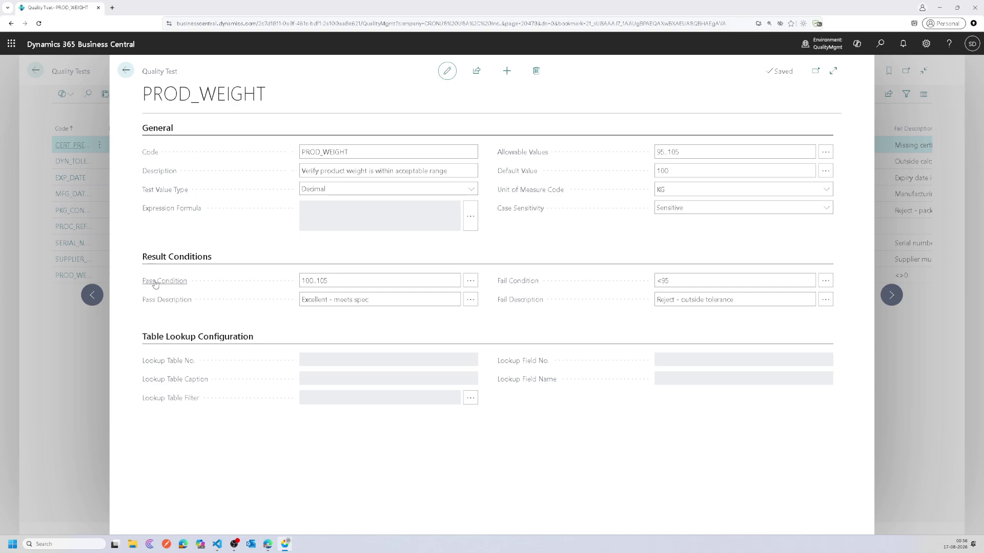
Close the finished PROD_WEIGHT test card and return to the Quality Tests list.
mouse_move(155, 285)
left_click(354, 150)
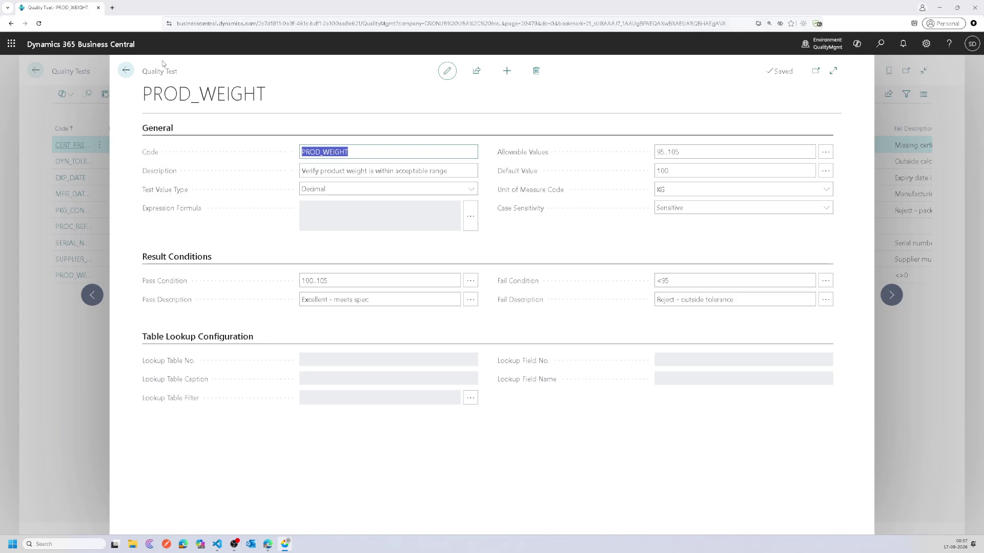
left_click(126, 70)
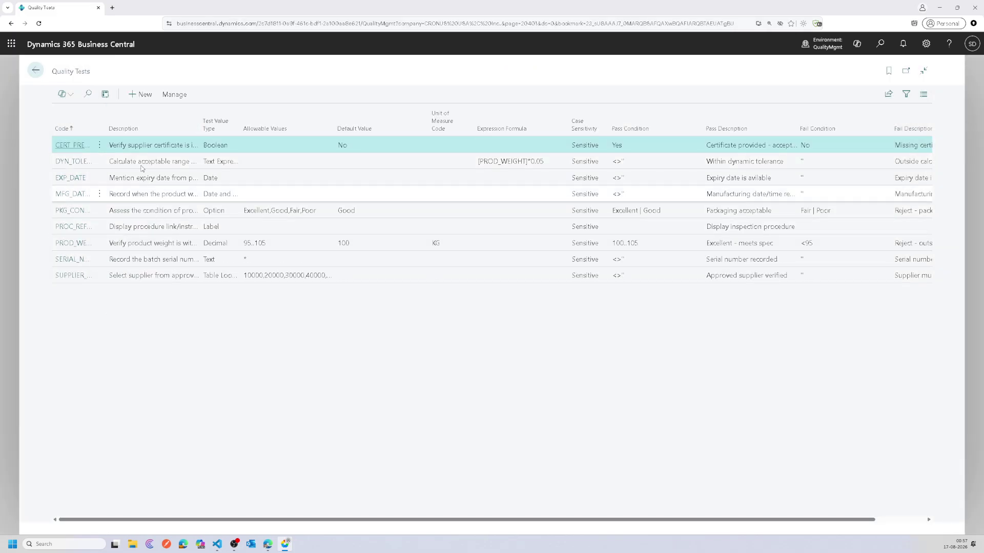
Create a new quality test with the code DEFECT_CNT.
left_click(136, 98)
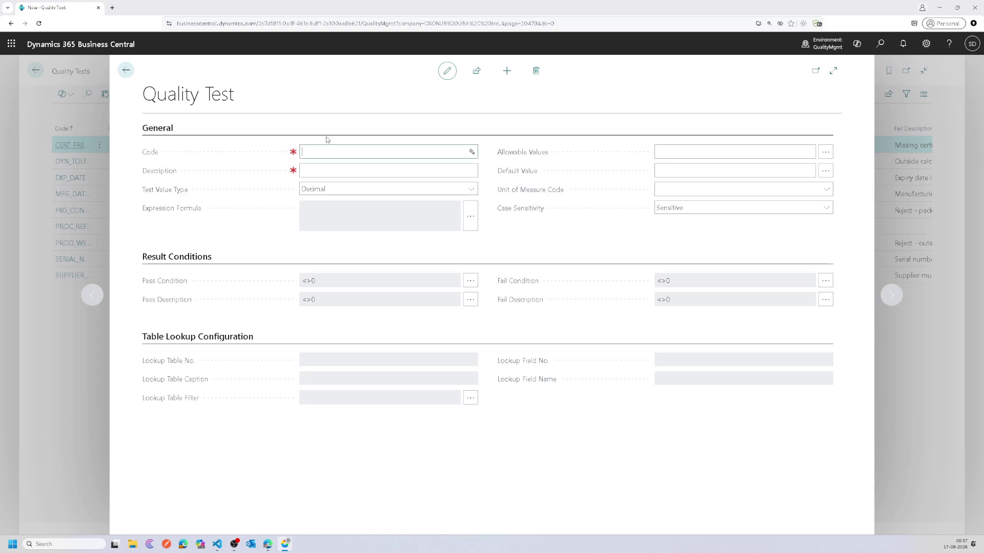
key("alt+Tab")
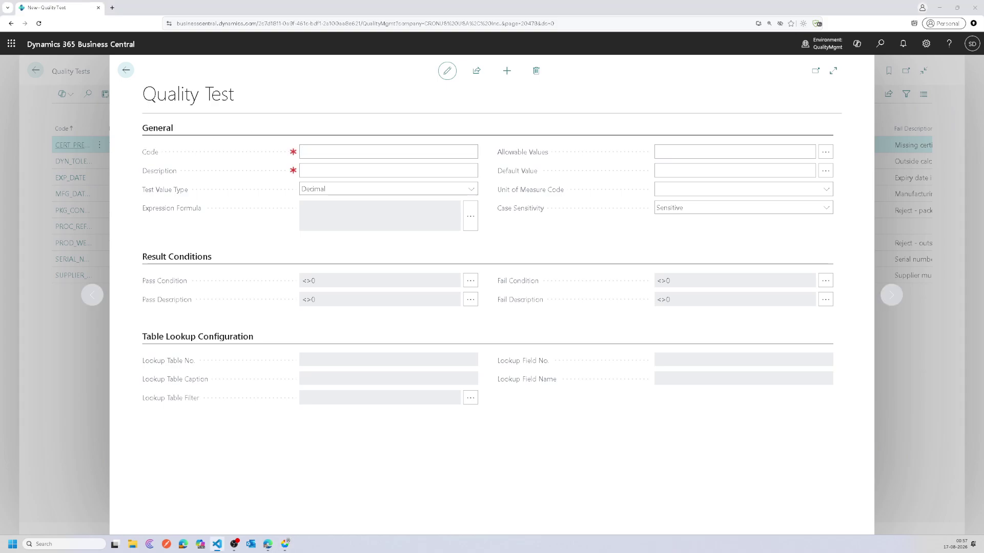
left_click(302, 152)
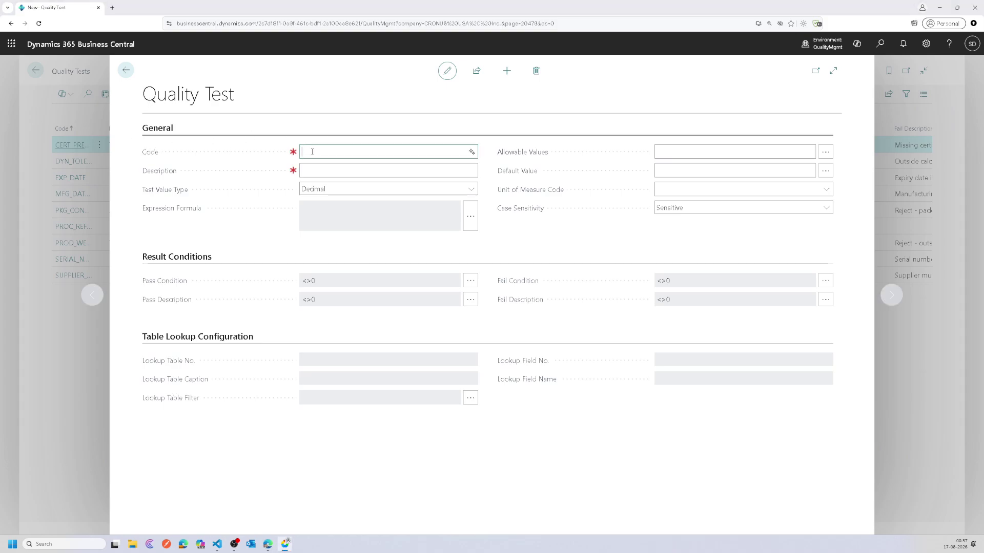
type("DEFECT_CNT")
key("Tab")
Describe the test as "Count visible defects in received batch" and set its test value type to Integer.
key("alt+Tab")
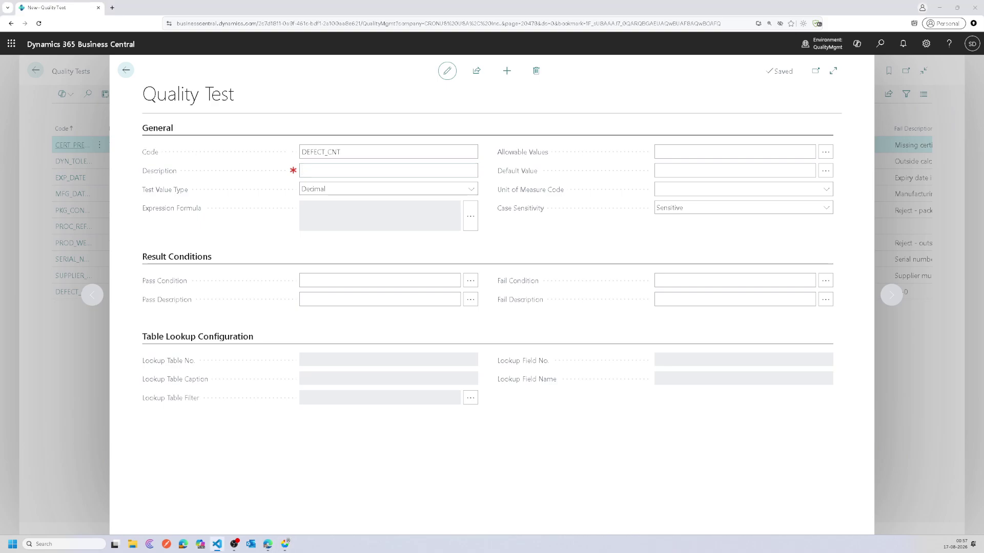
left_click(296, 170)
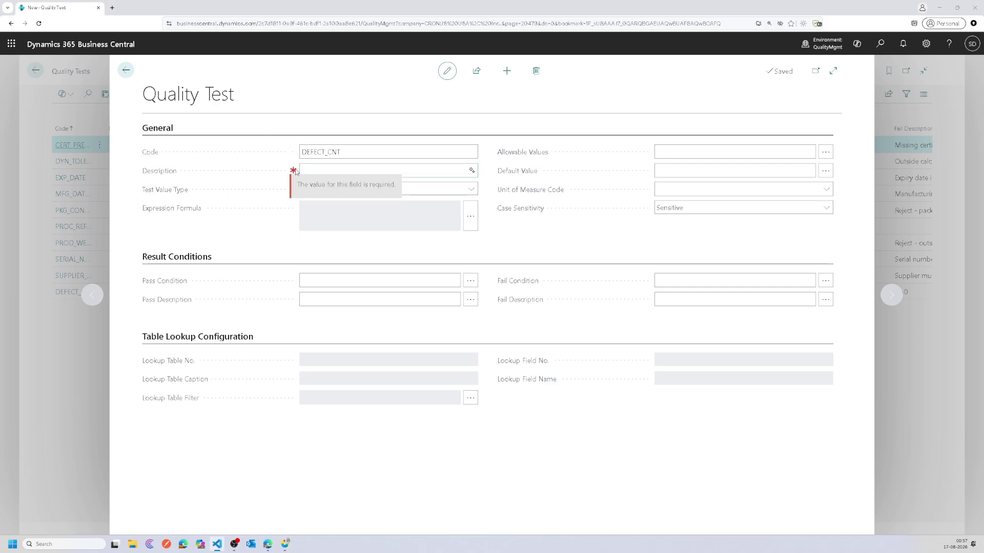
left_click(317, 182)
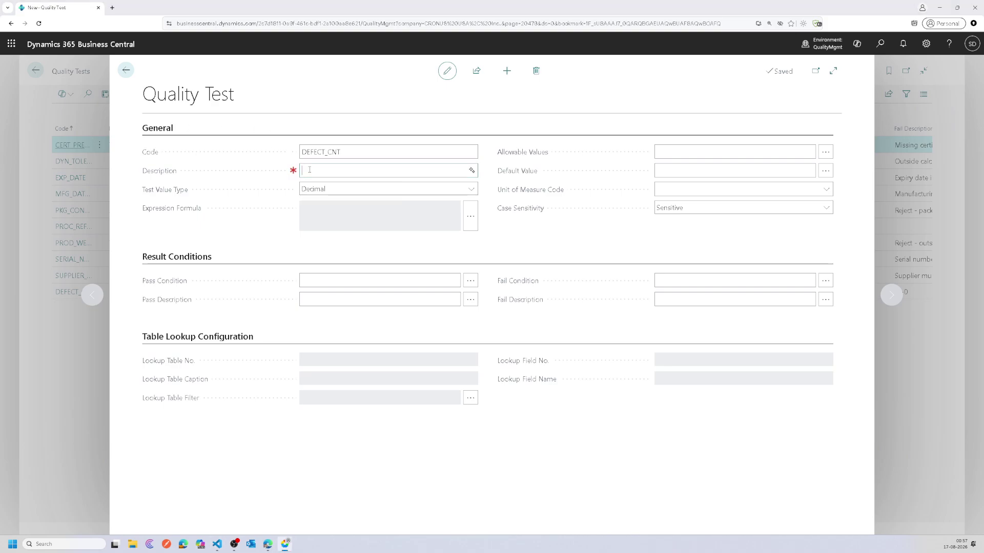
left_click(323, 193)
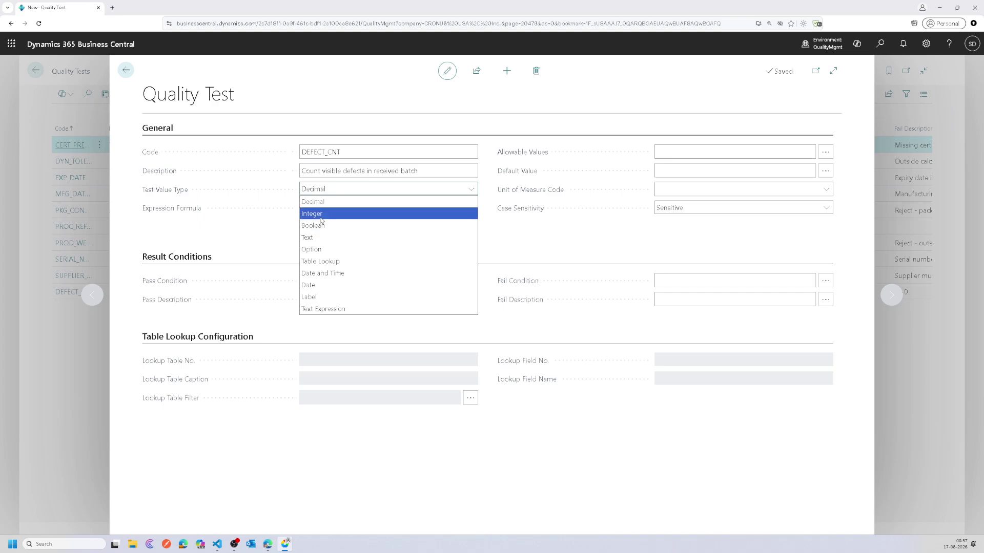
left_click(321, 215)
Set the defect test's allowable values to 0..10 and its default value to 0.
left_click(703, 154)
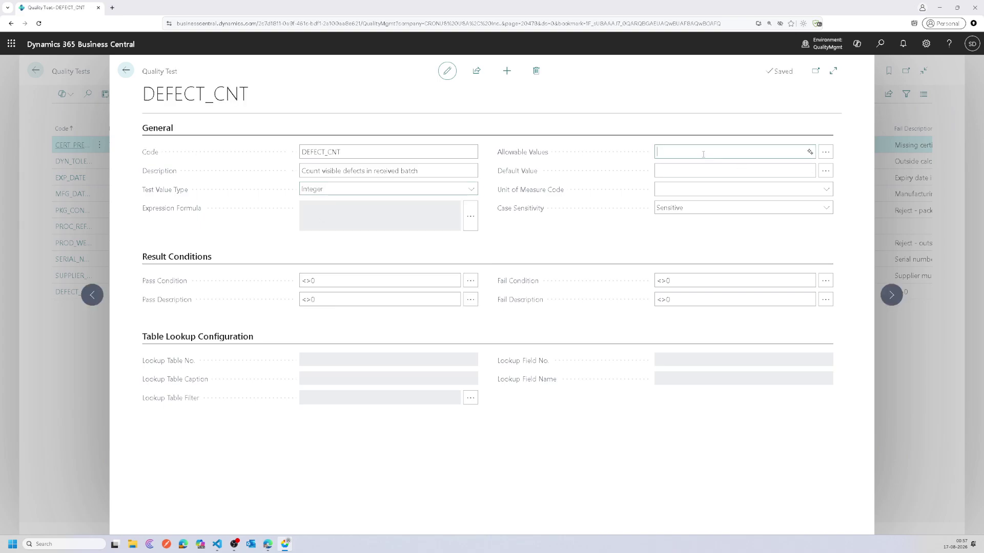
type("0..10")
left_click(654, 167)
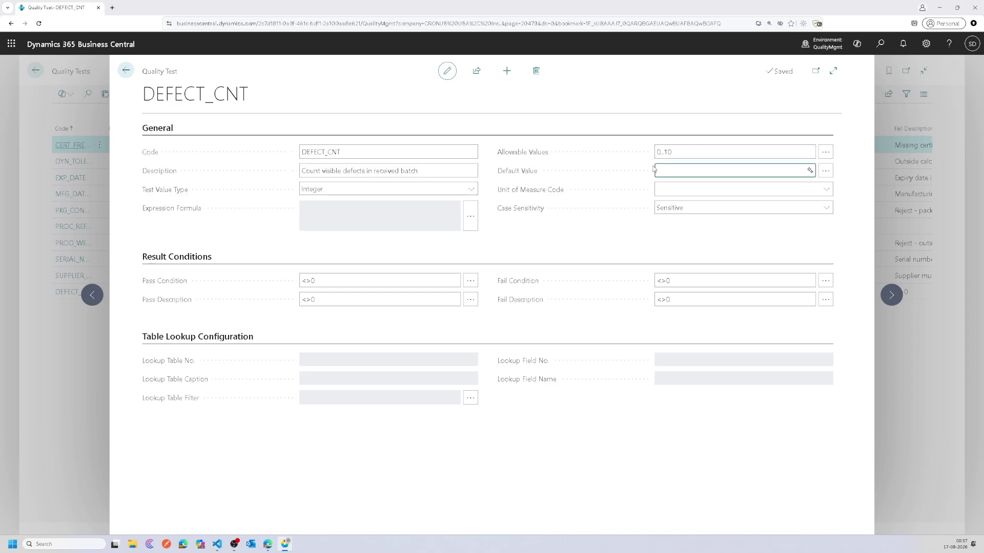
type("0")
key("Tab")
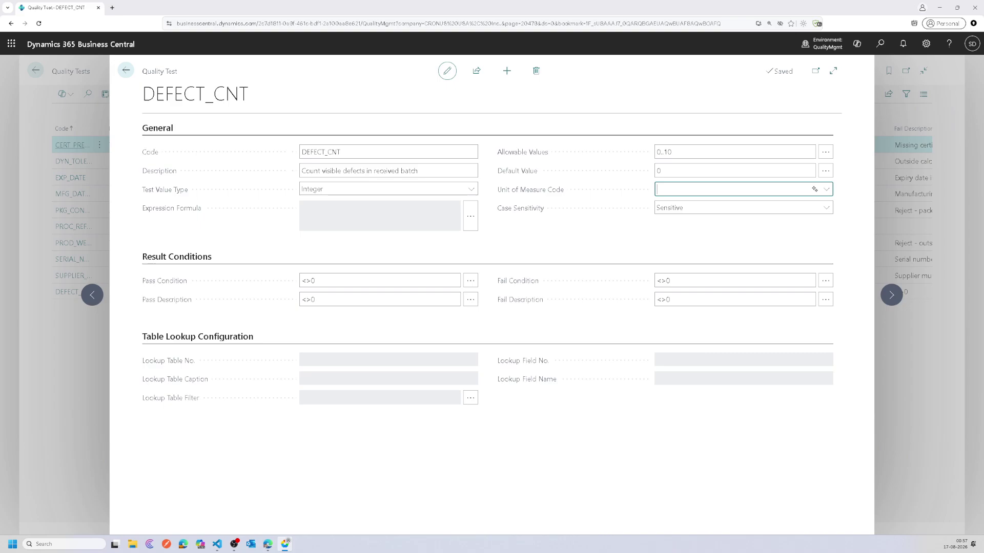
Set the pass condition of the defect test to 0..10.
left_click(388, 278)
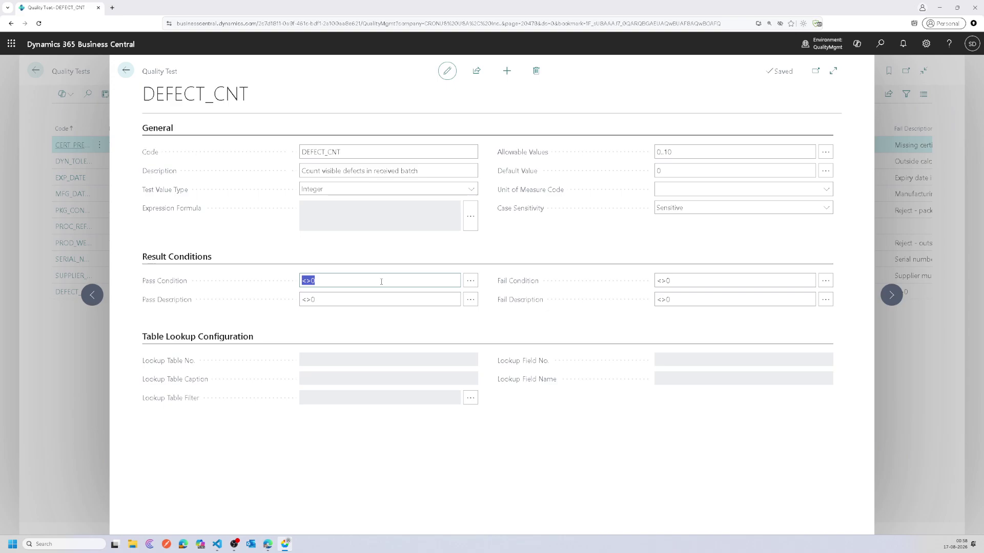
type("1..10")
key("Home")
key("shift+Right")
type("0")
key("Tab")
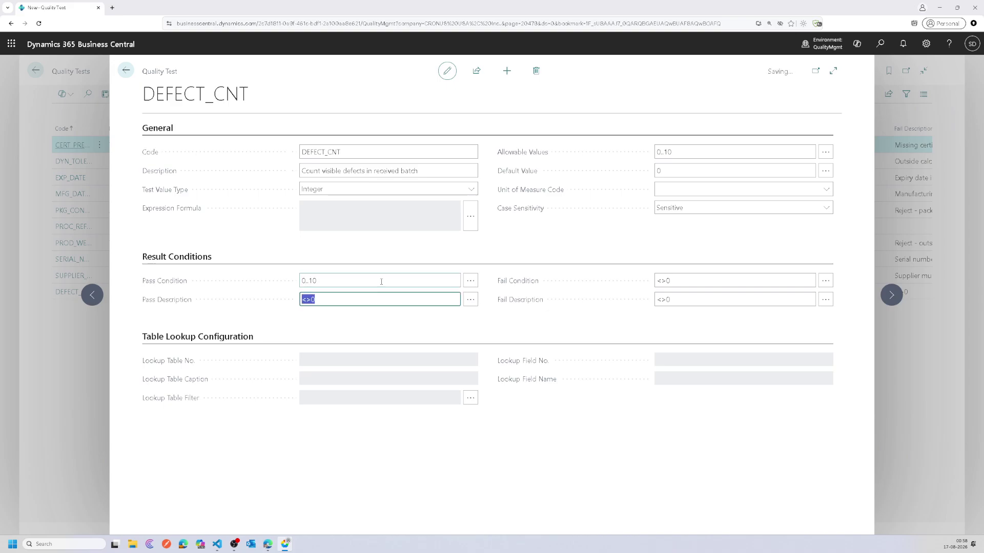
Replace the defect test's pass description with "Minor defects acceptable".
key("alt+Tab")
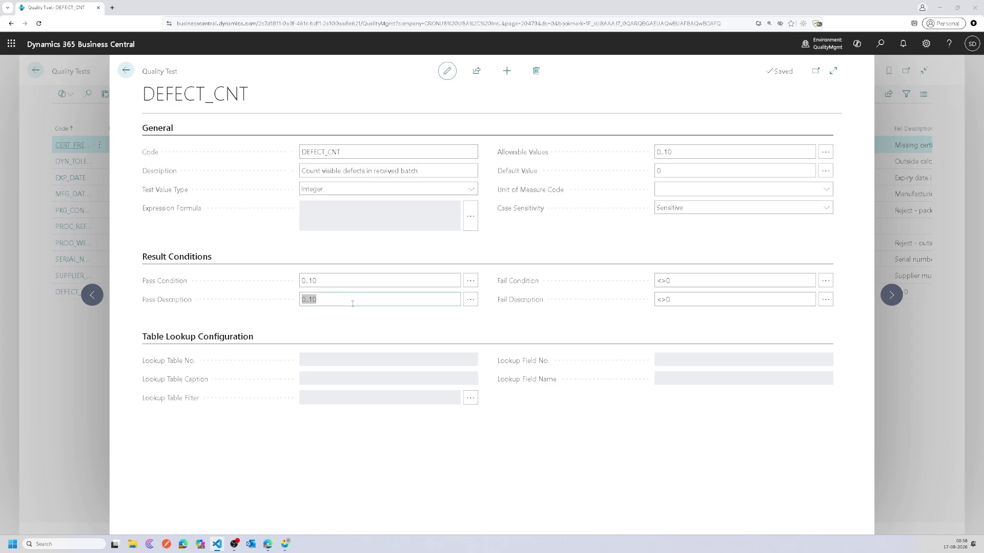
key("alt+Tab")
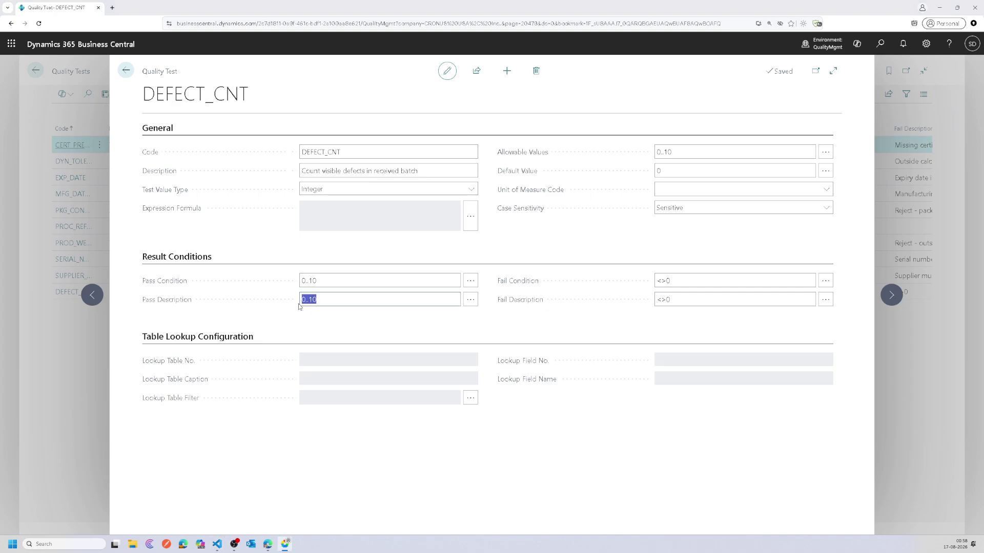
type("Minor defects acceptable")
key("Tab")
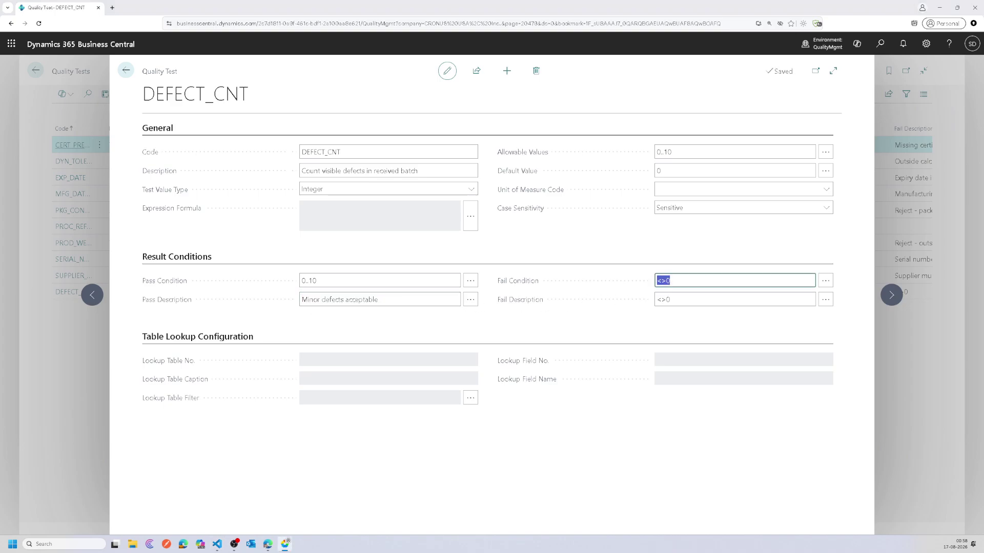
Change the pass condition of the defect test to 1..3.
left_click(692, 283)
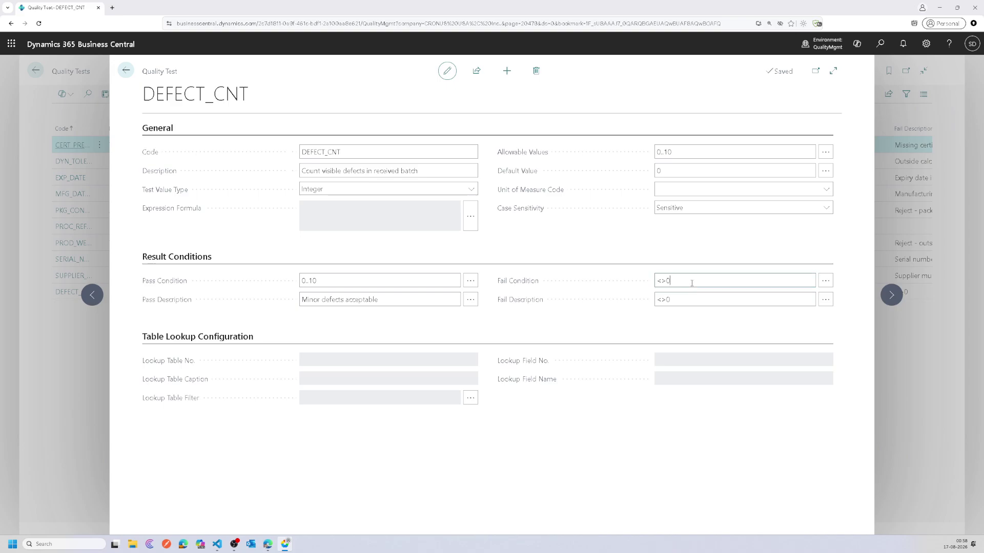
left_click_drag(691, 284, 627, 286)
left_click(309, 281)
left_click(310, 281)
left_click_drag(309, 281, 322, 283)
type("3")
left_click_drag(306, 281, 301, 281)
type("1")
key("Tab")
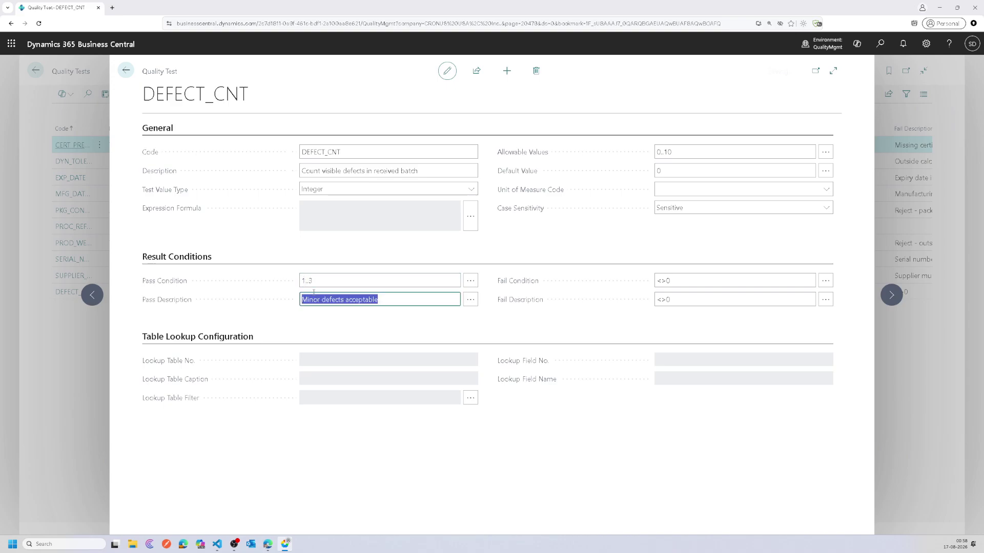
Set the defect test's fail condition to >3 and its fail description to "Reject batch - too many defects".
key("alt+Tab")
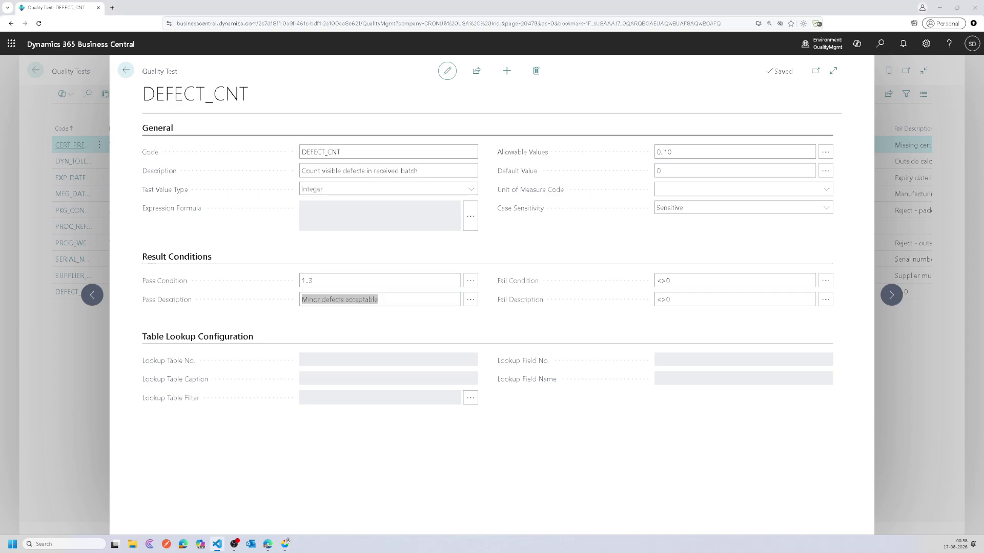
left_click(661, 280)
type(">3")
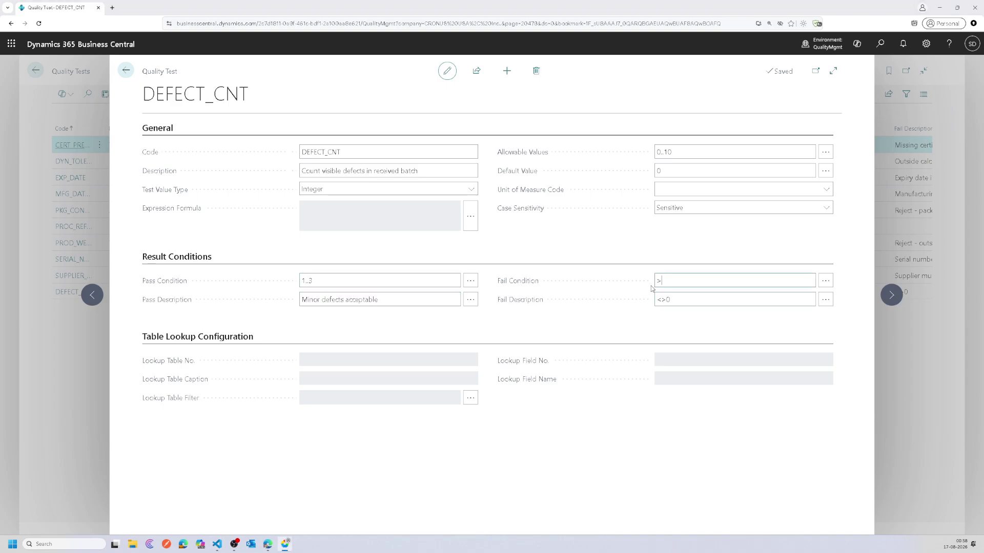
key("Tab")
type("Reject batch - too many defects")
key("Tab")
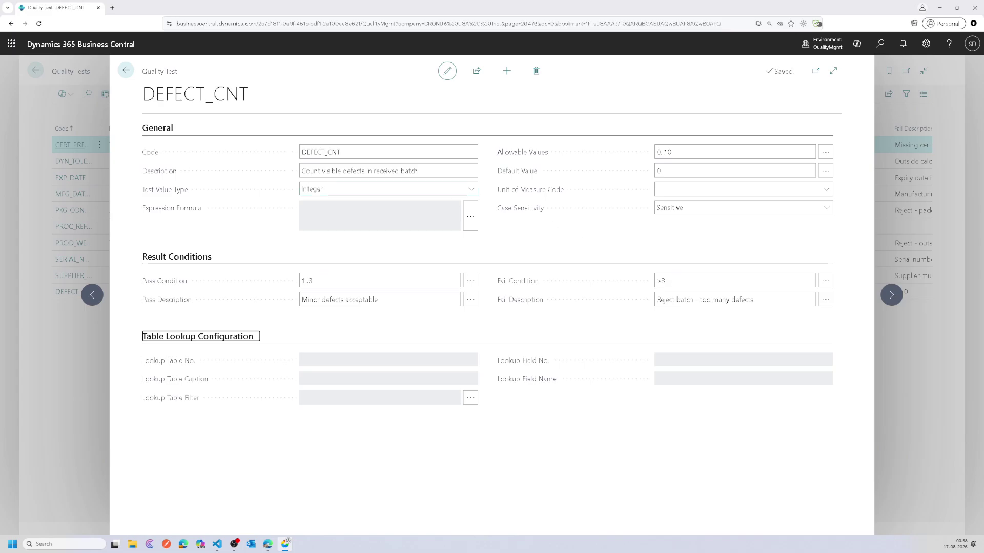
Return to the Quality Tests list and widen the Code and Description columns.
left_click(126, 70)
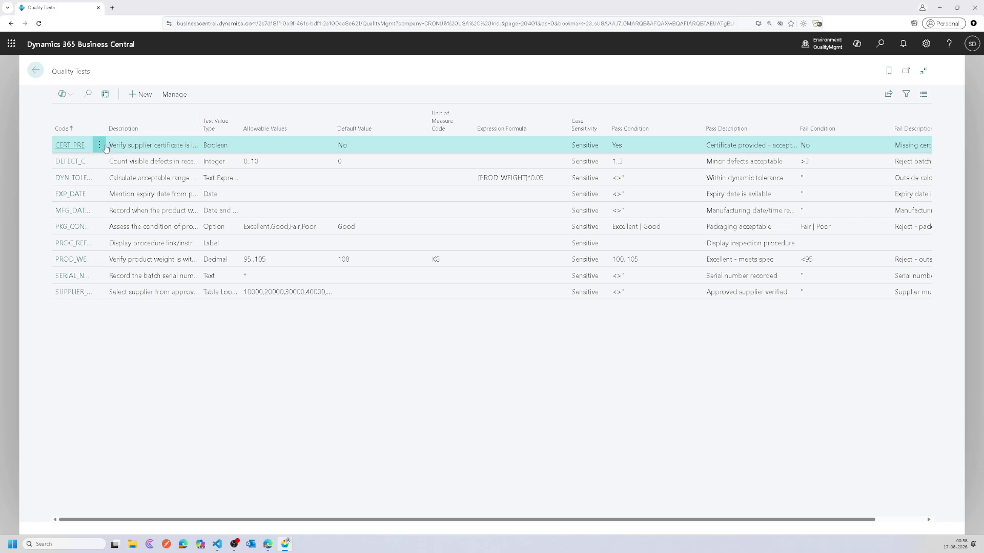
left_click_drag(105, 121, 119, 121)
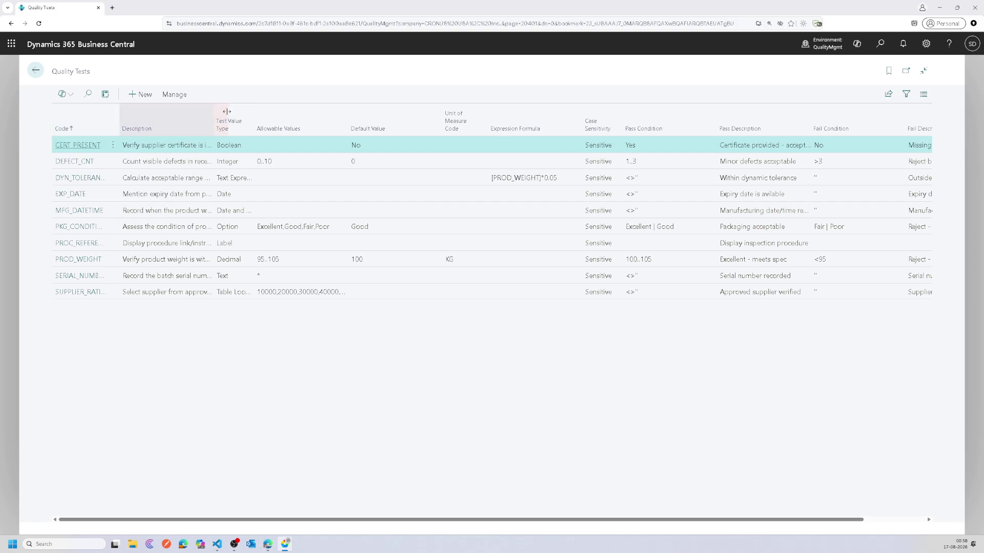
left_click_drag(227, 112, 228, 112)
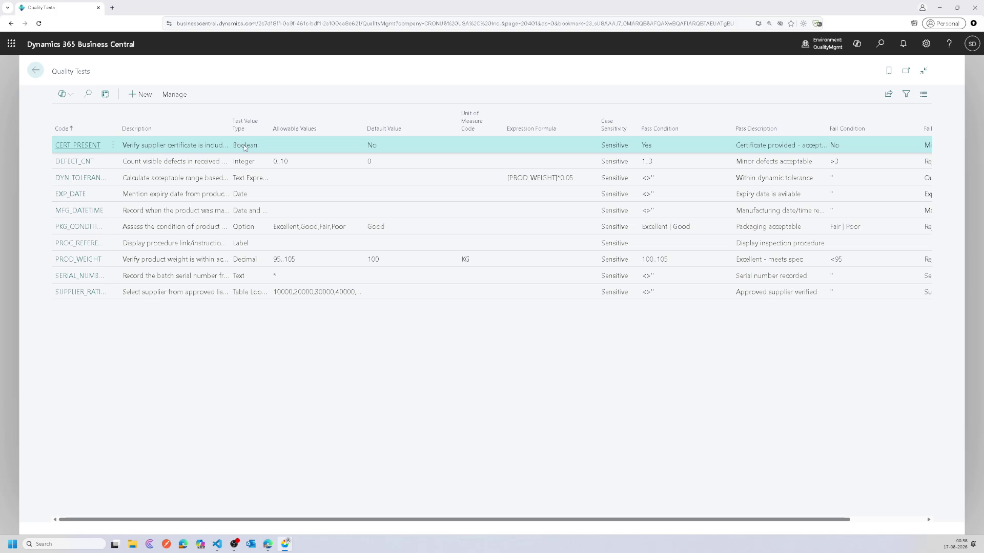
Review the description and the pass and fail settings of the CERT_PRESENT test, and return to the list.
left_click(87, 148)
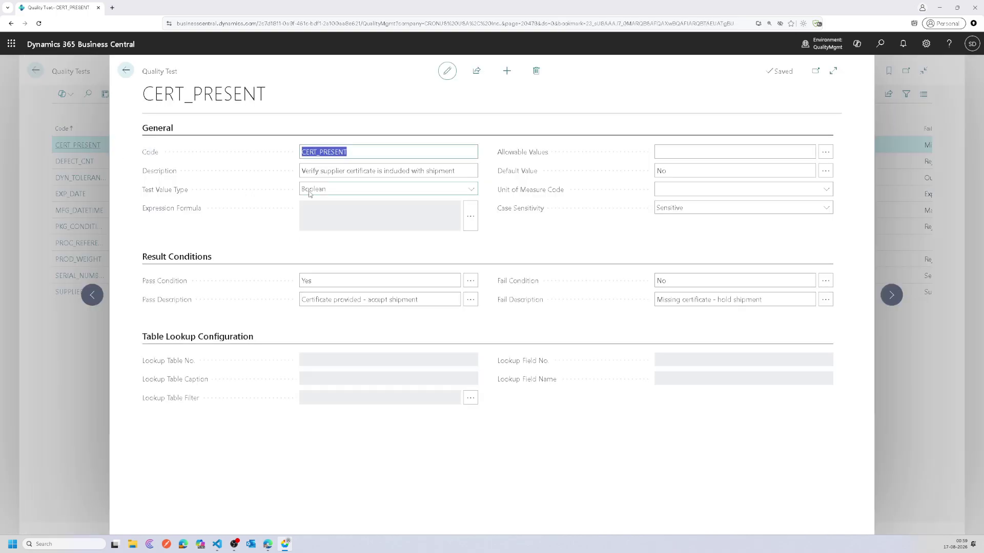
key("Tab")
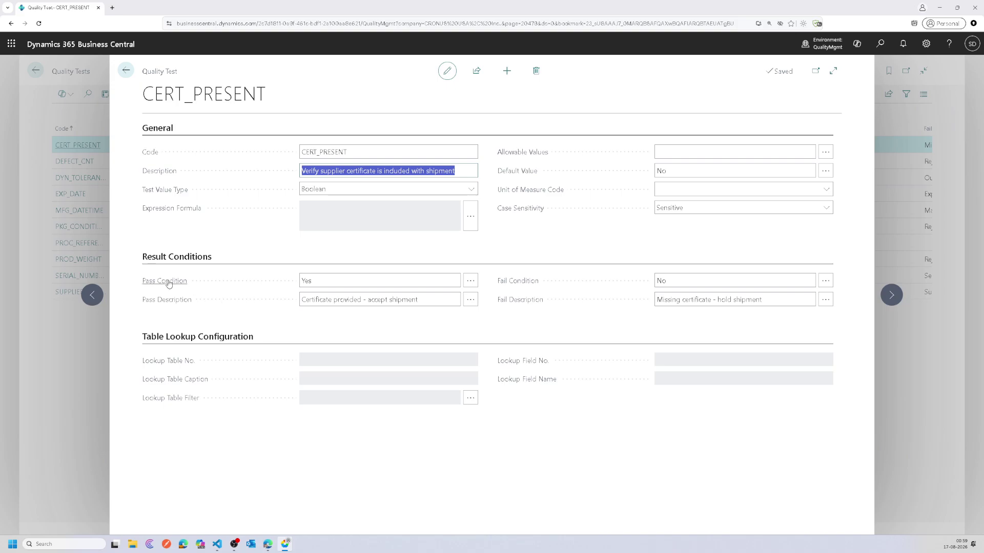
left_click(341, 281)
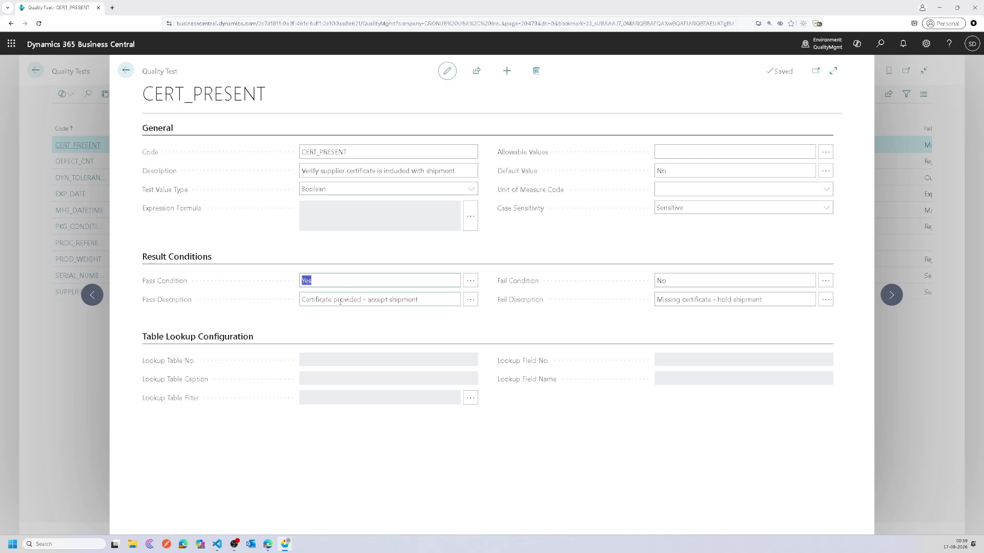
left_click(341, 302)
left_click(692, 301)
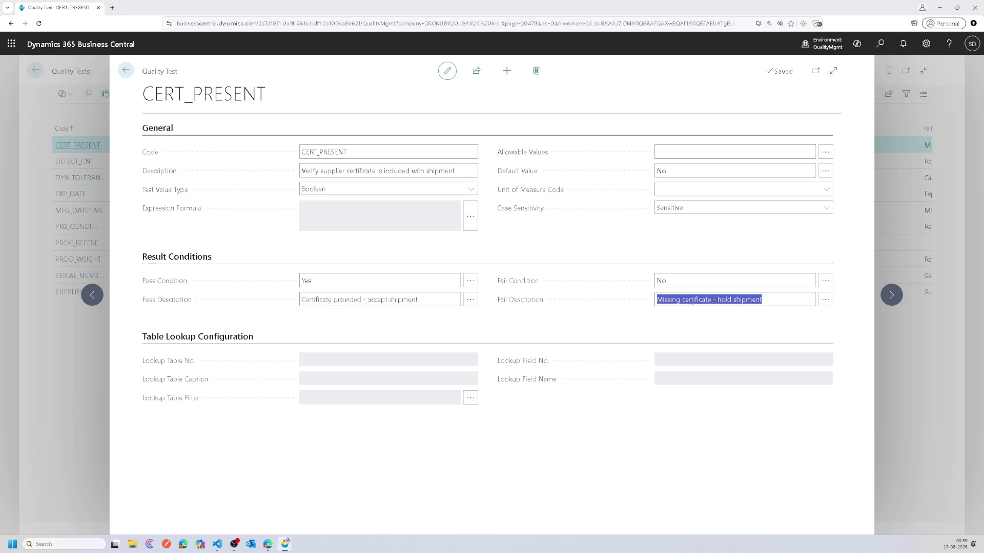
left_click(125, 71)
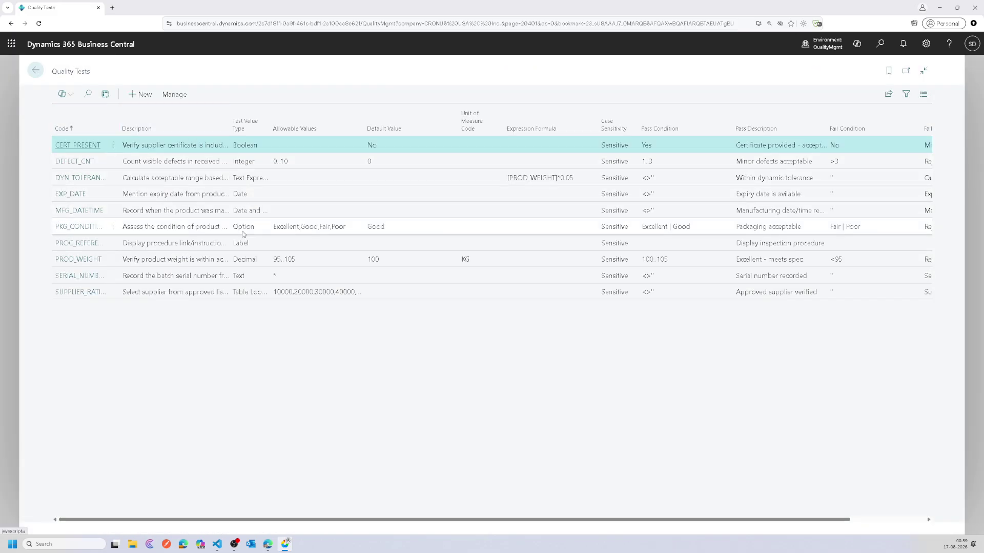
Review the SERIAL_NUMBER test's description, result conditions and allowable values, and return to the list.
left_click(87, 279)
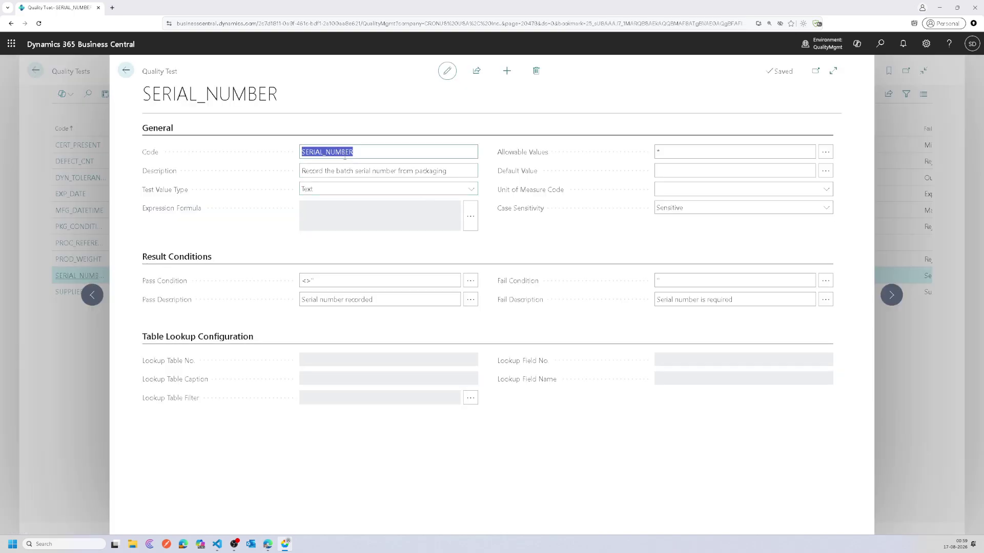
key("Tab")
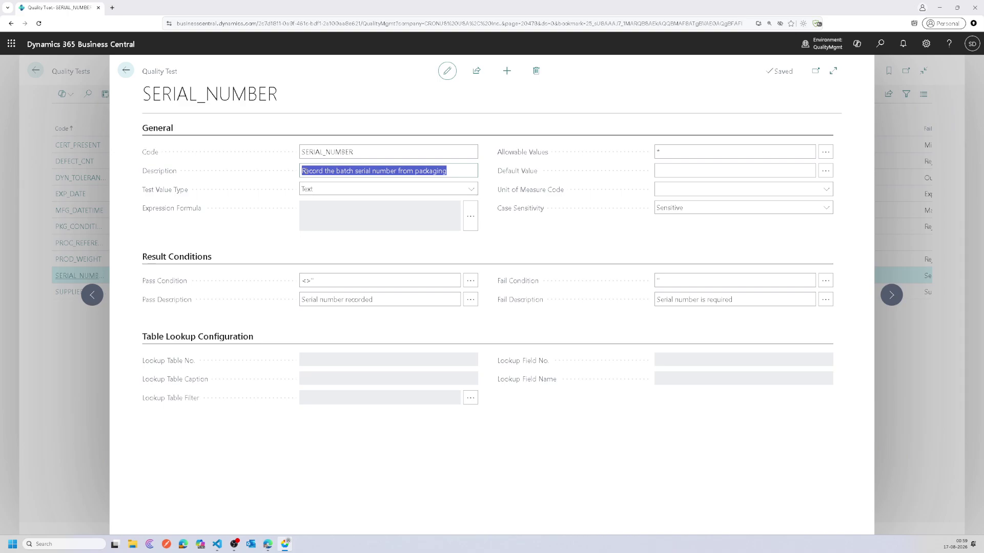
left_click(323, 276)
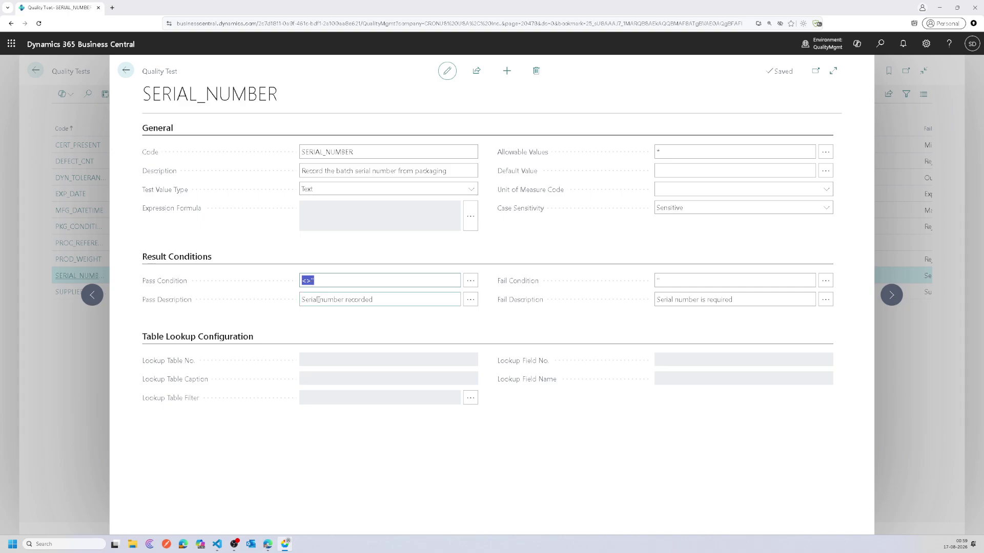
left_click(319, 300)
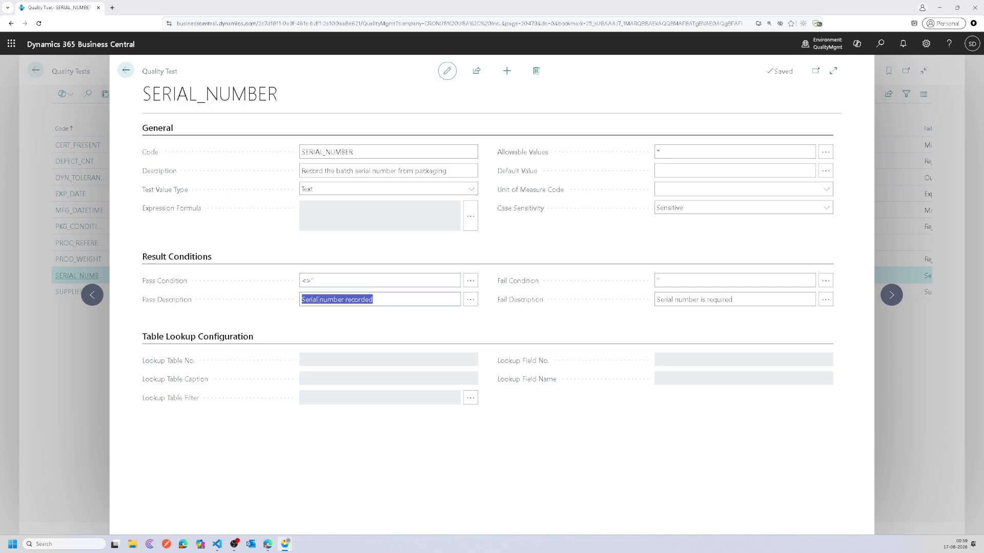
left_click(723, 299)
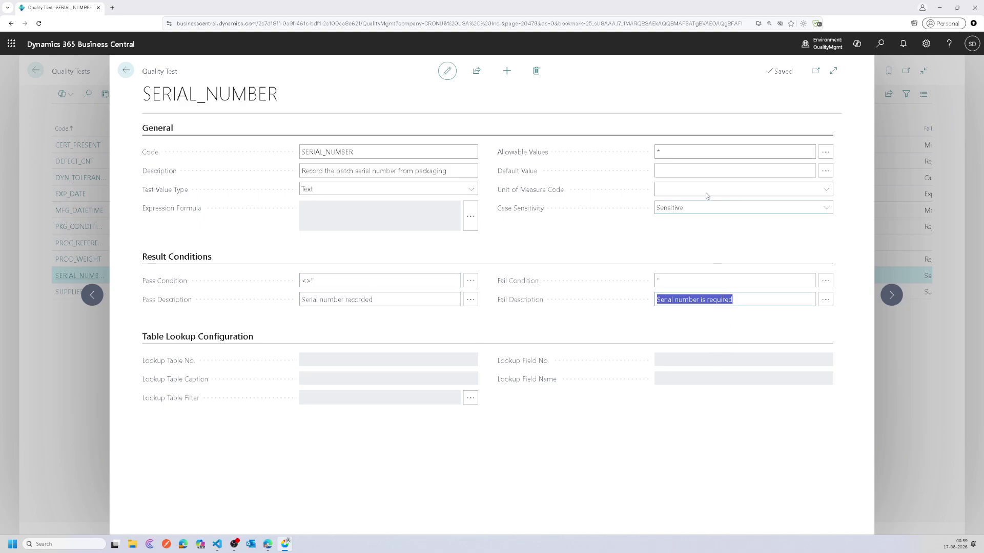
left_click(685, 154)
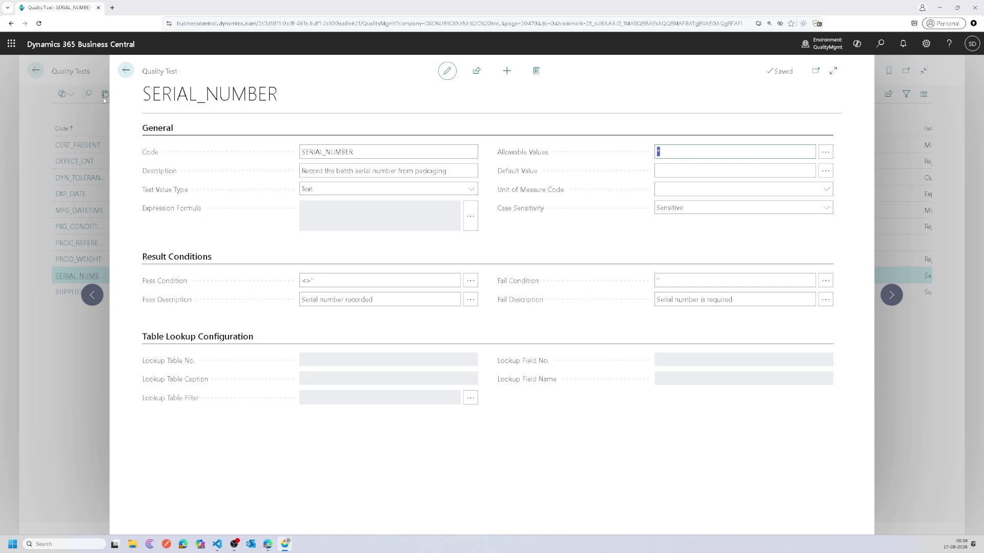
left_click(125, 70)
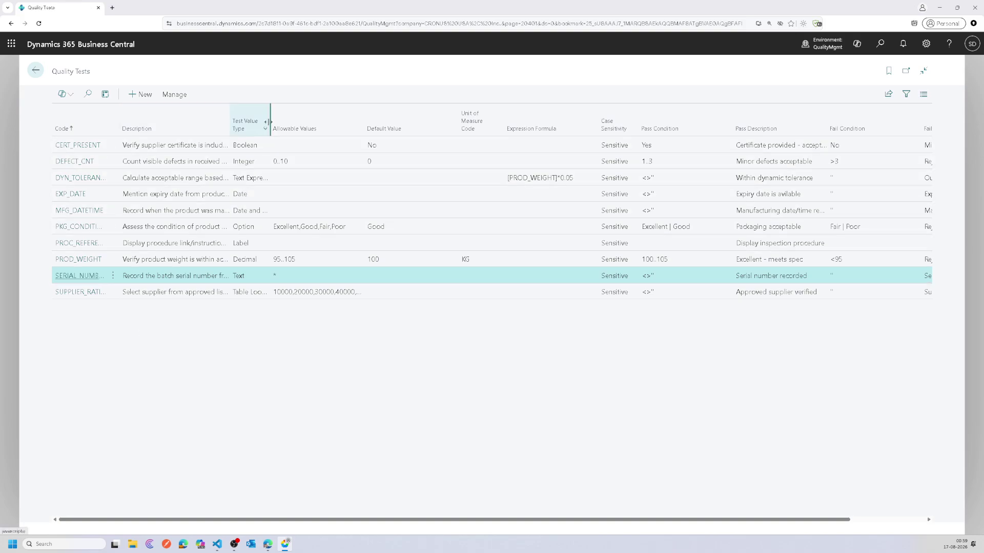
Widen the Test Value Type column in the Quality Tests list and open the PKG_CONDITION test.
left_click_drag(271, 126, 292, 126)
left_click(89, 229)
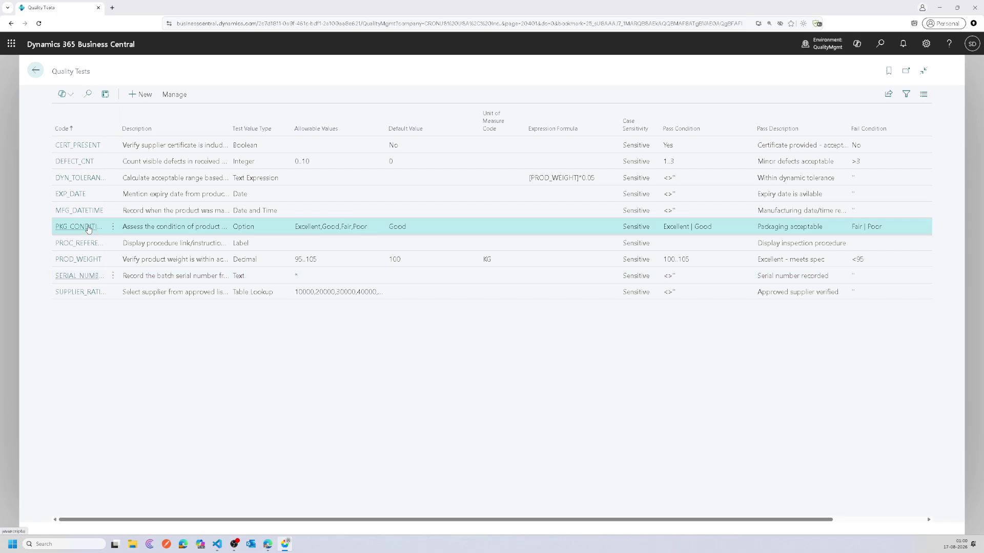
left_click(88, 229)
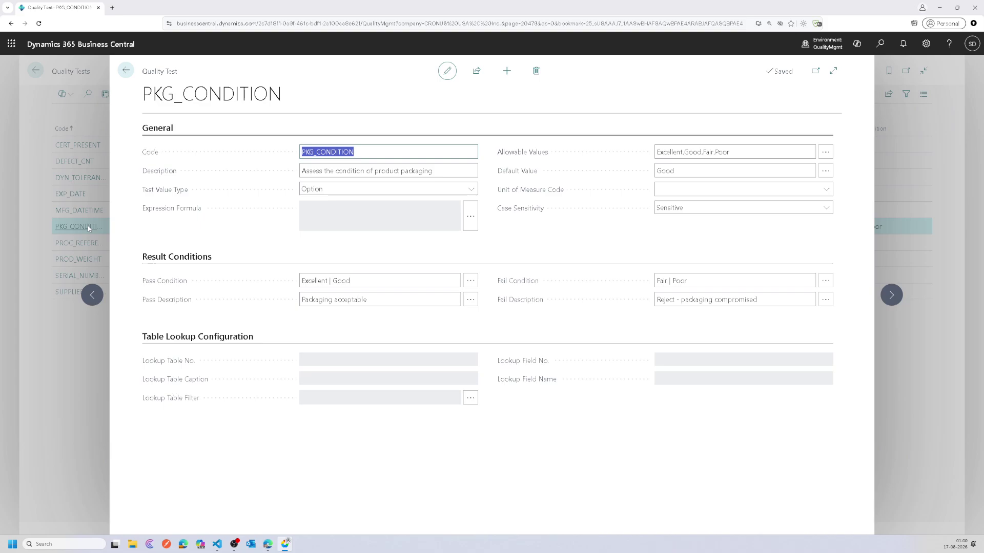
Review the PKG_CONDITION test's code, description, test value type and allowable values, including the full allowable values text.
left_click(319, 153)
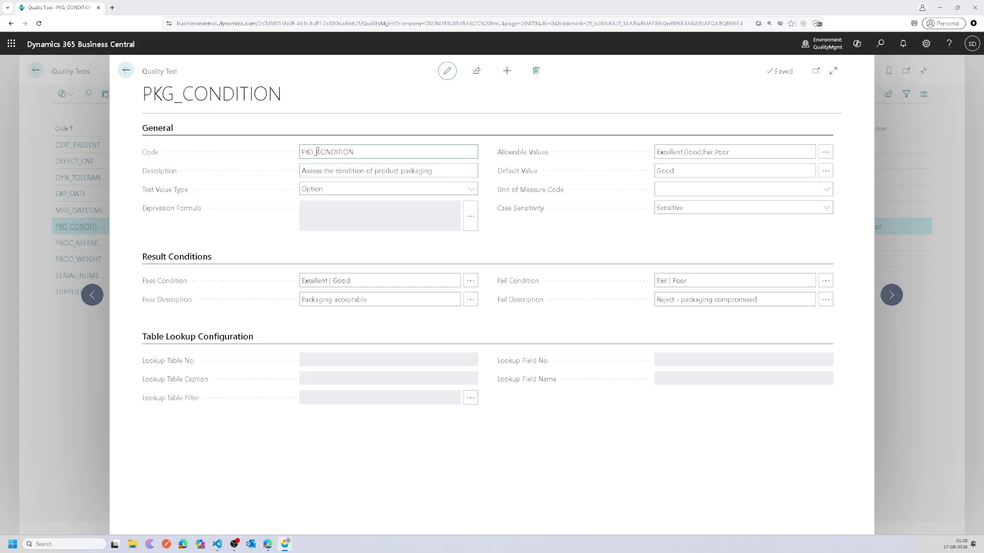
left_click(302, 173)
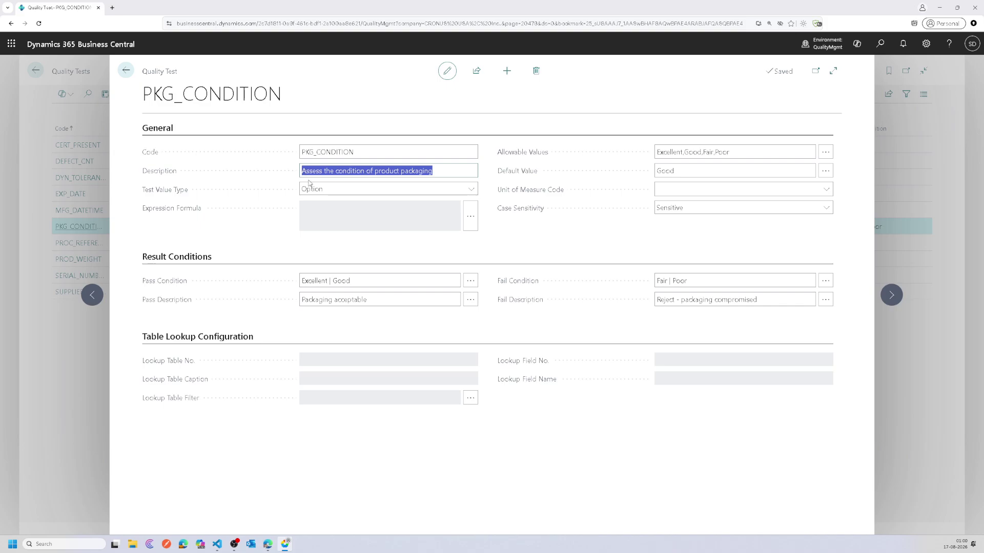
left_click_drag(142, 150, 180, 192)
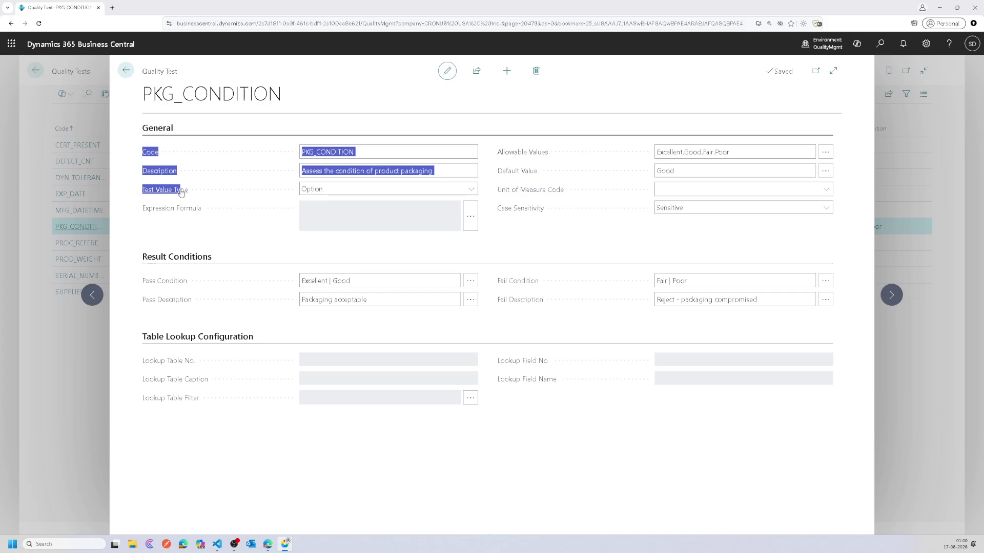
left_click(495, 151)
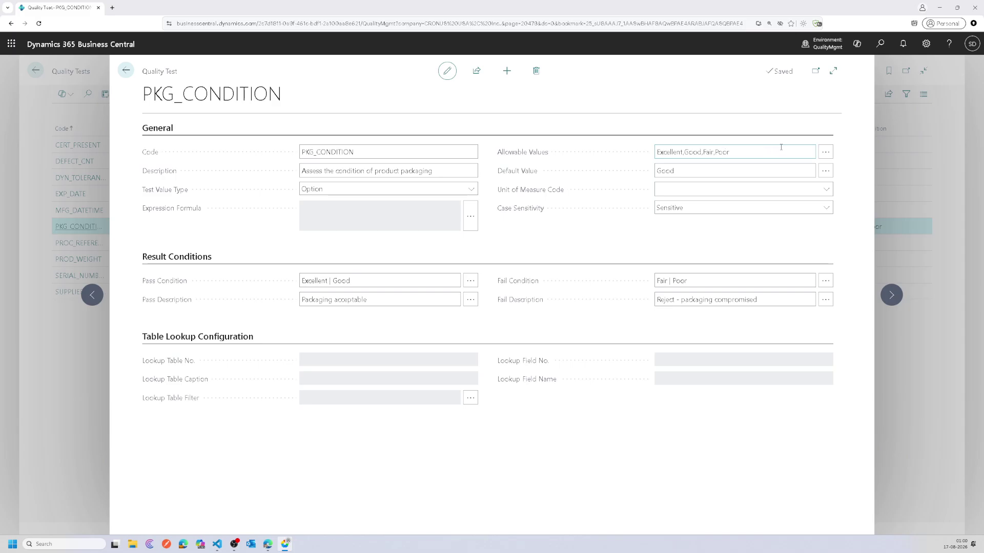
left_click(825, 152)
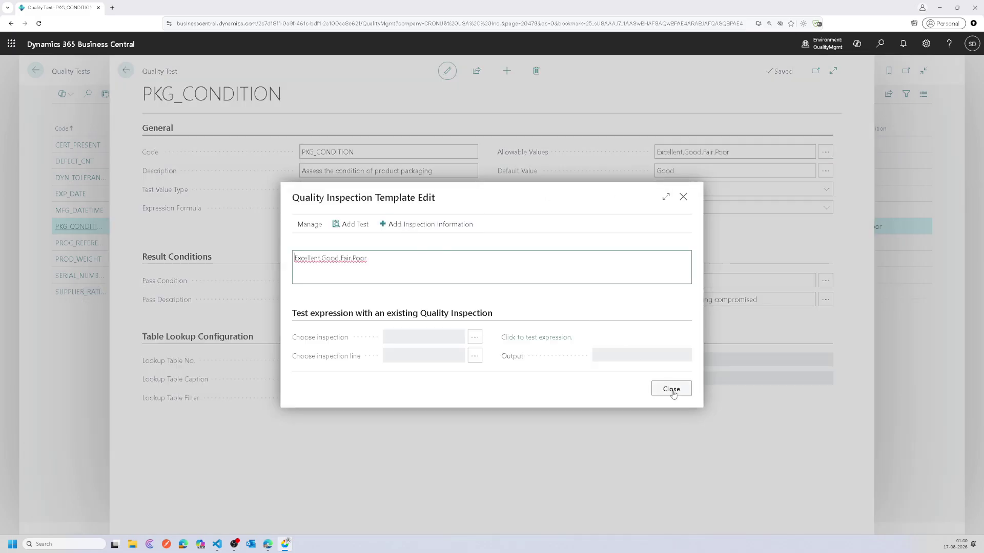
left_click(671, 389)
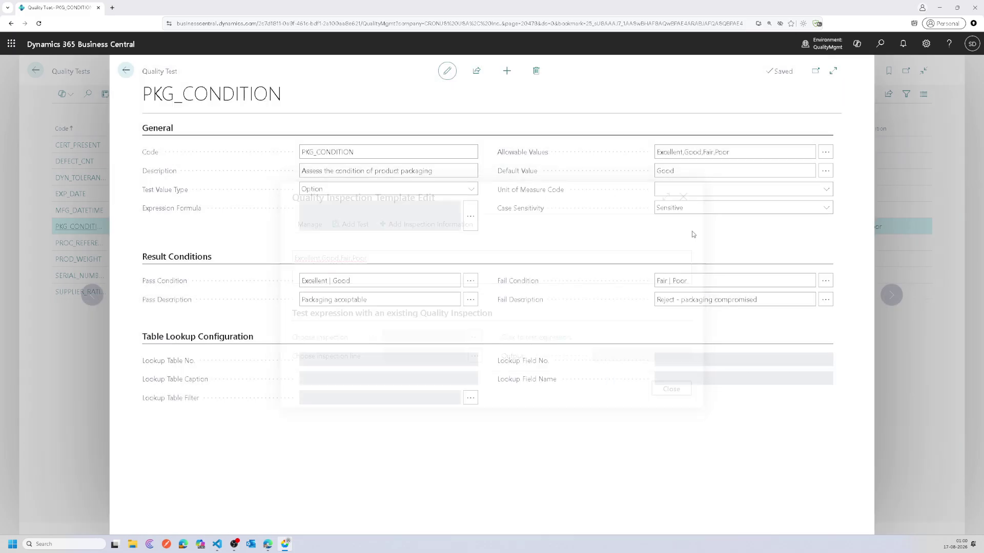
Review the PKG_CONDITION test's default value and its pass and fail conditions and descriptions, and return to the list.
left_click(677, 169)
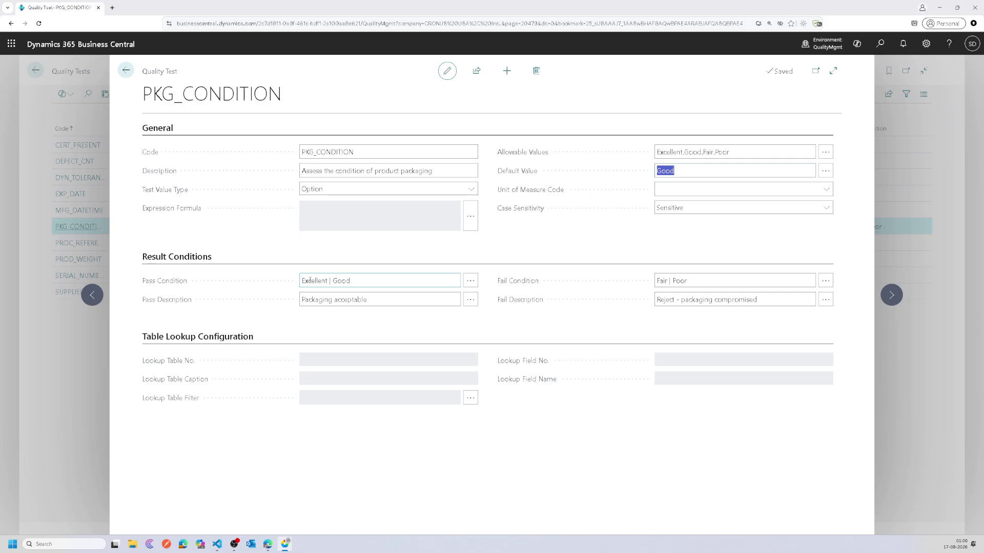
left_click(341, 281)
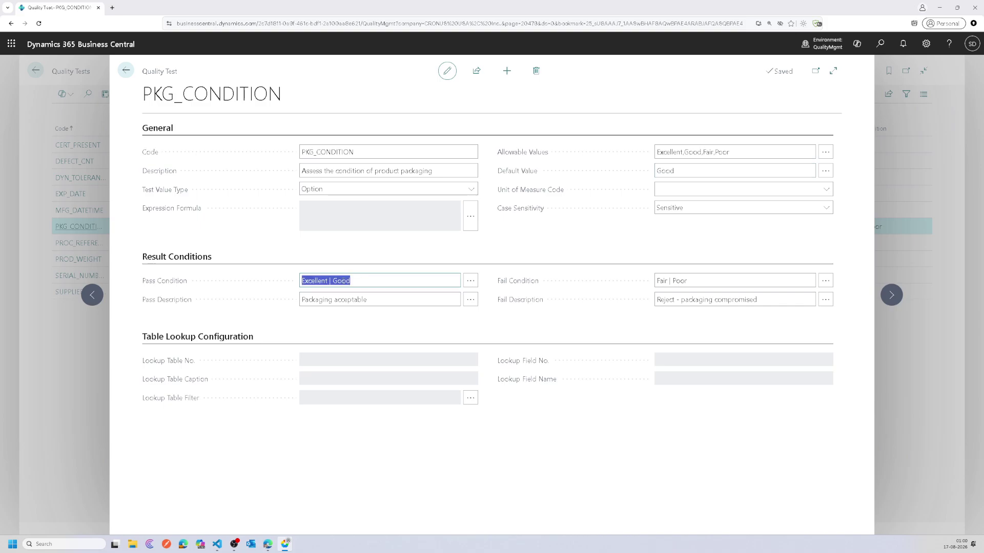
left_click(348, 301)
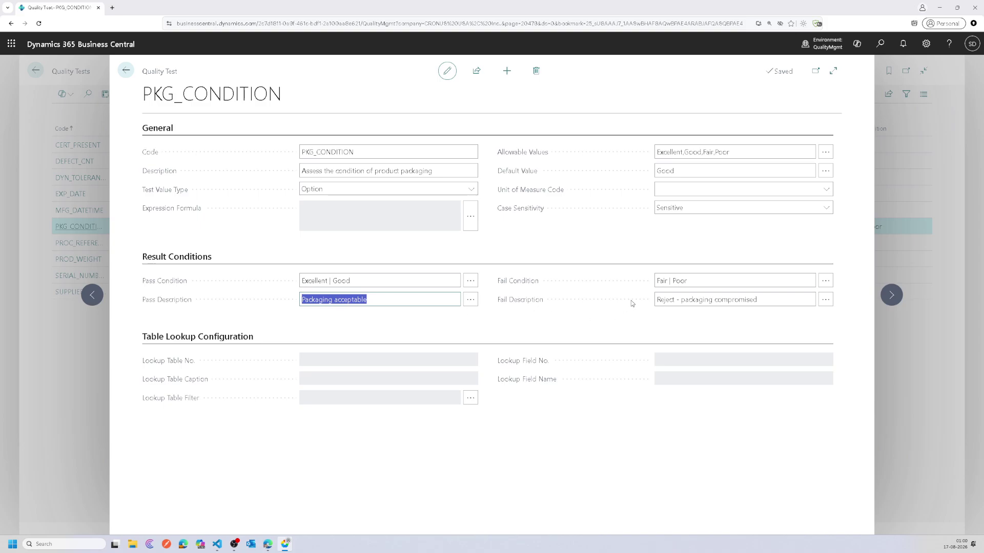
left_click(679, 282)
left_click(693, 300)
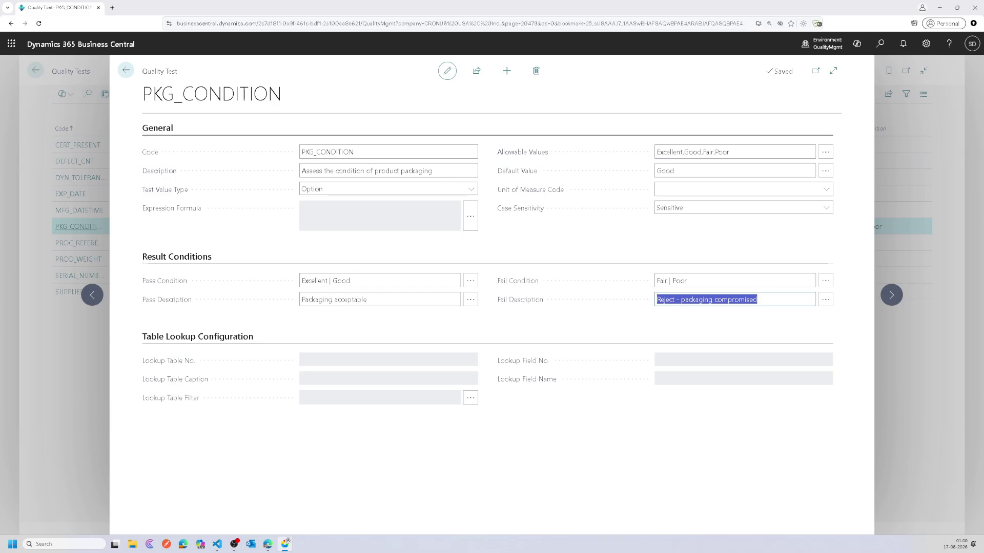
left_click(126, 70)
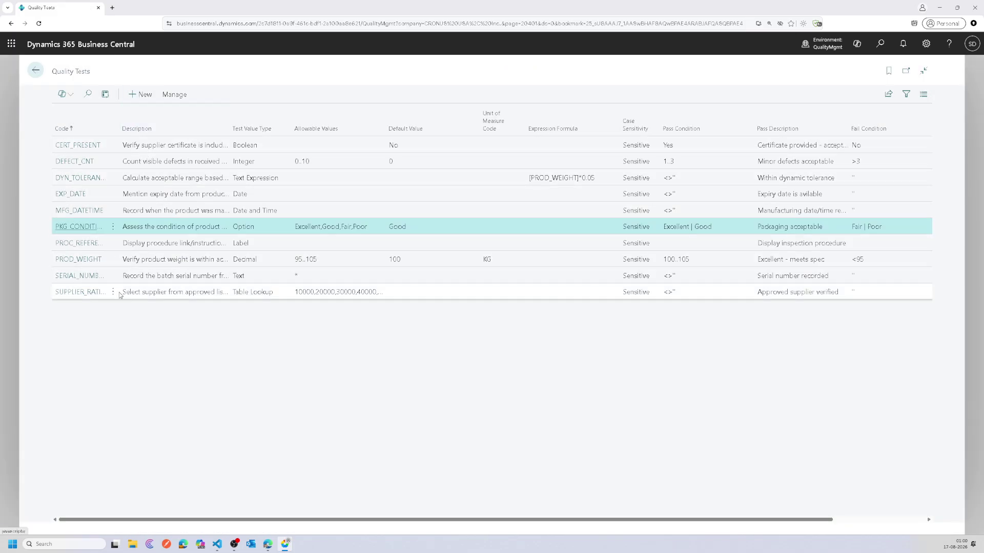
Open the SUPPLIER_RATING test and review its description and table lookup settings, including the lookup table, filter and field.
left_click(94, 296)
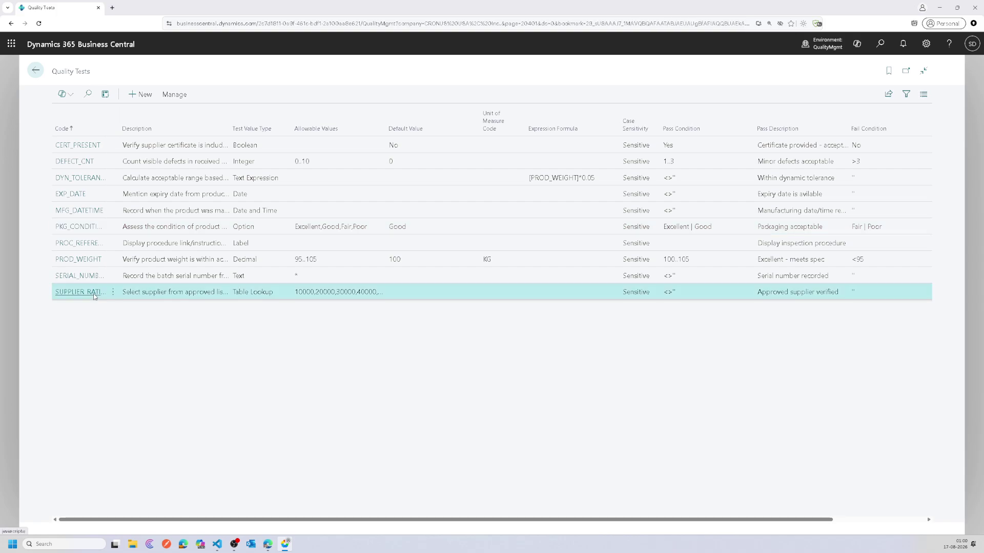
left_click(94, 296)
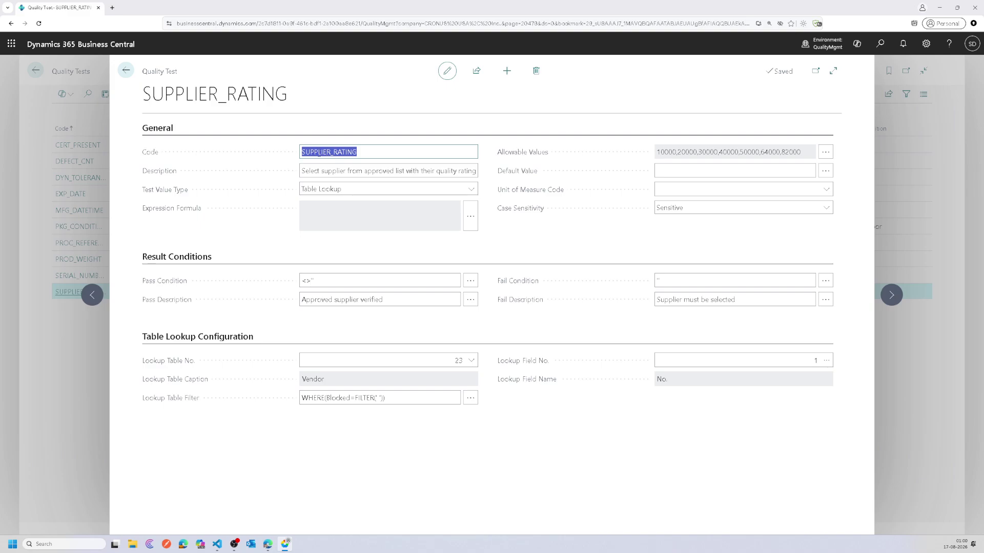
left_click(311, 171)
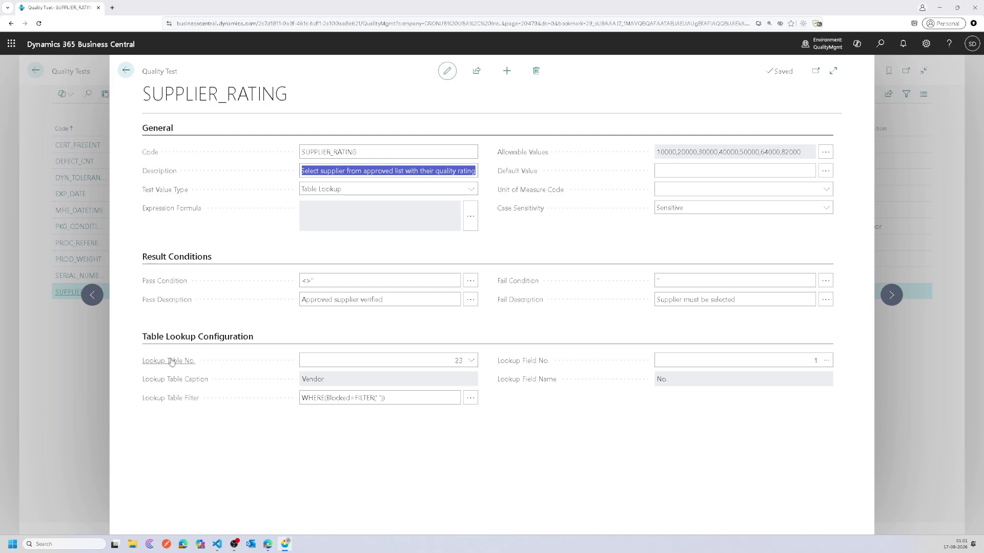
left_click(415, 361)
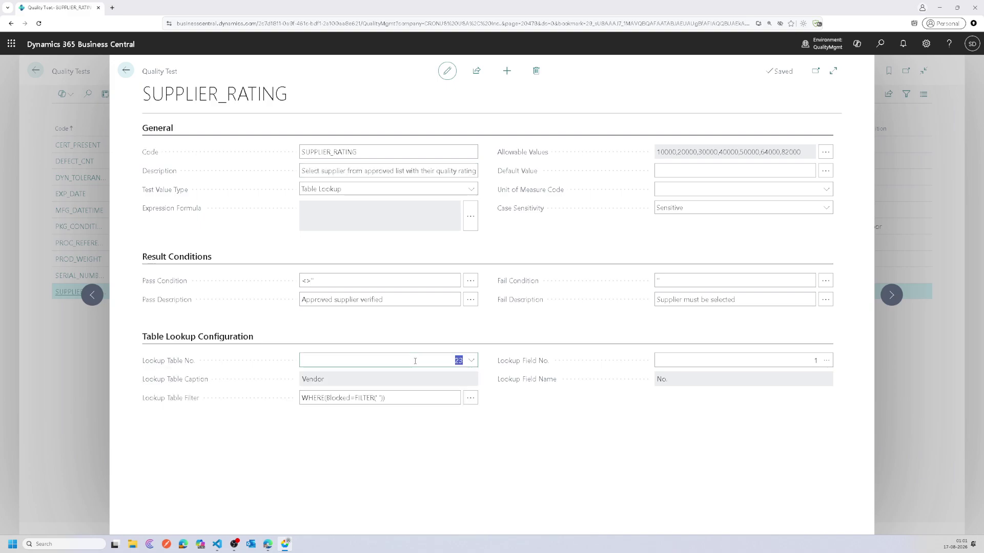
left_click(385, 384)
mouse_move(196, 409)
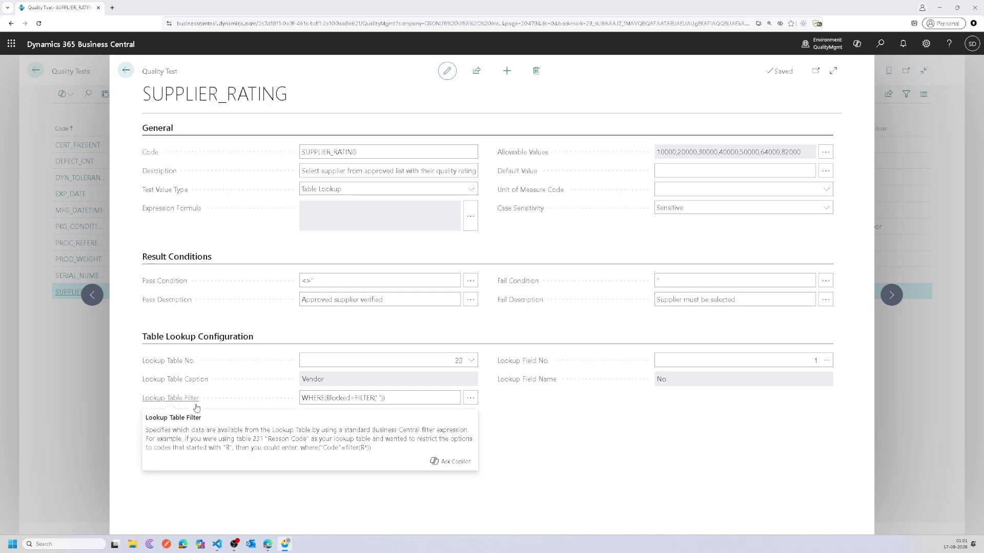
left_click(394, 395)
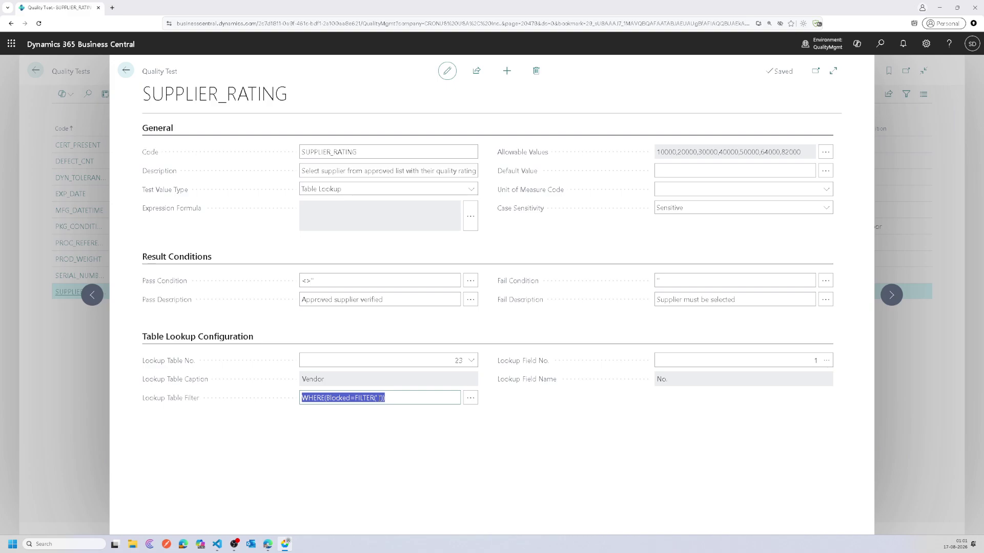
left_click(798, 361)
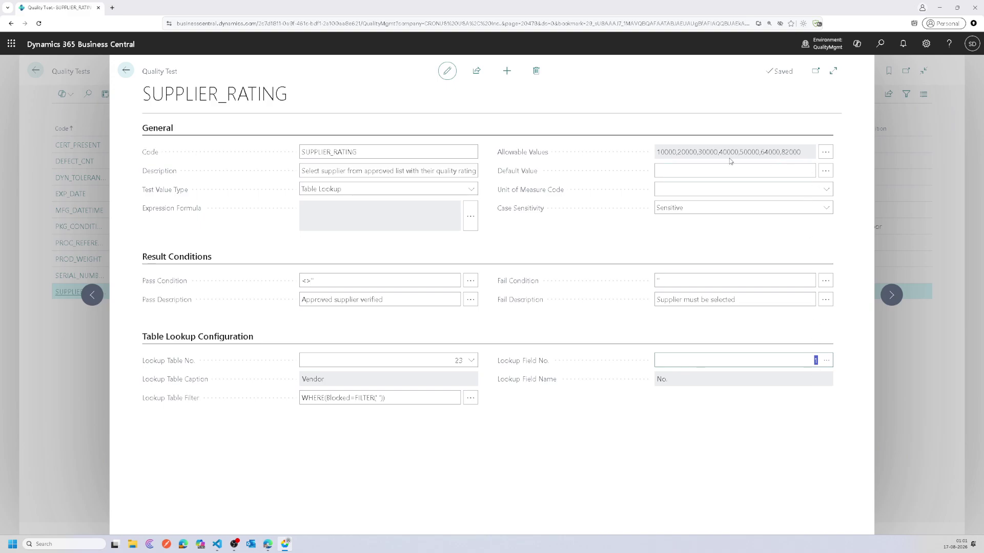
Review the SUPPLIER_RATING test's allowable values against its lookup table caption, and return to the list.
left_click(661, 153)
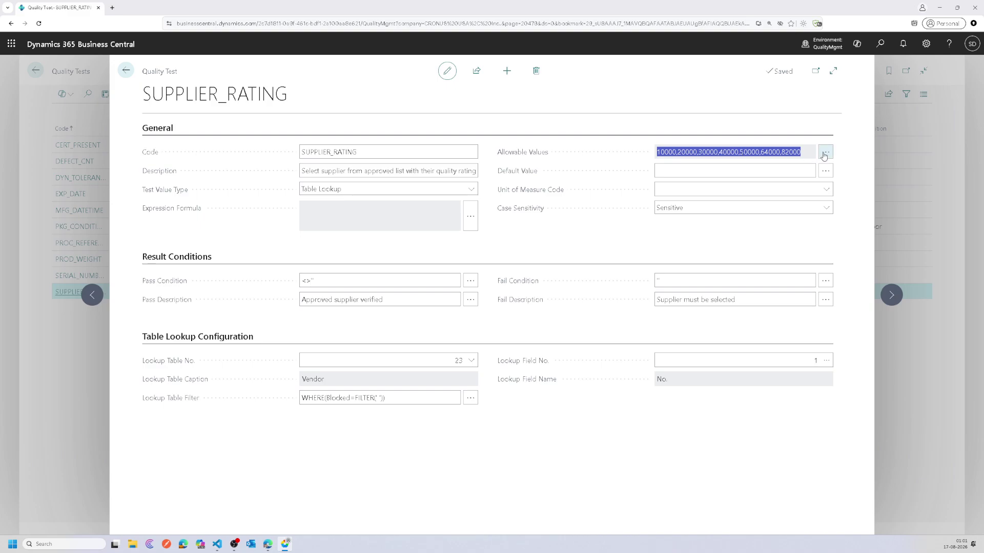
left_click(314, 381)
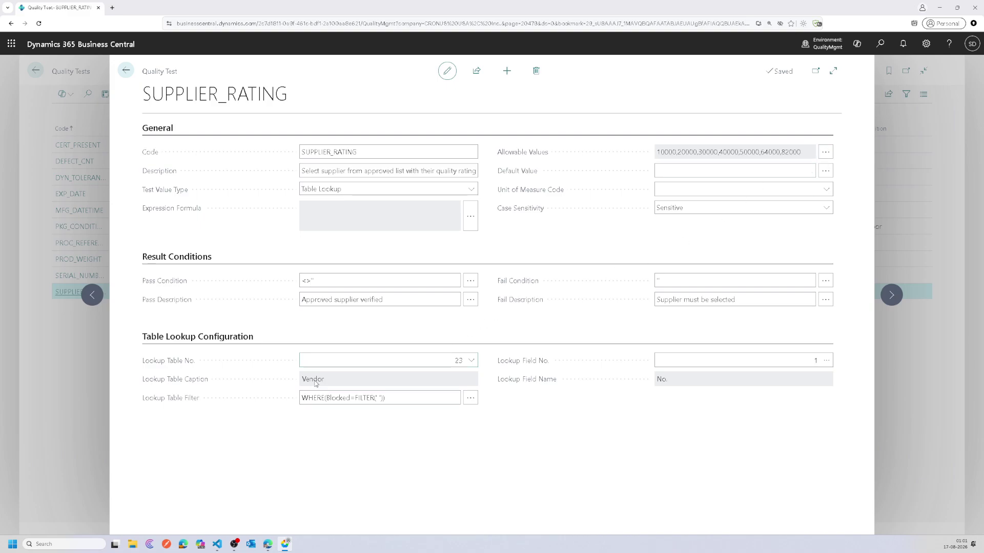
left_click(825, 152)
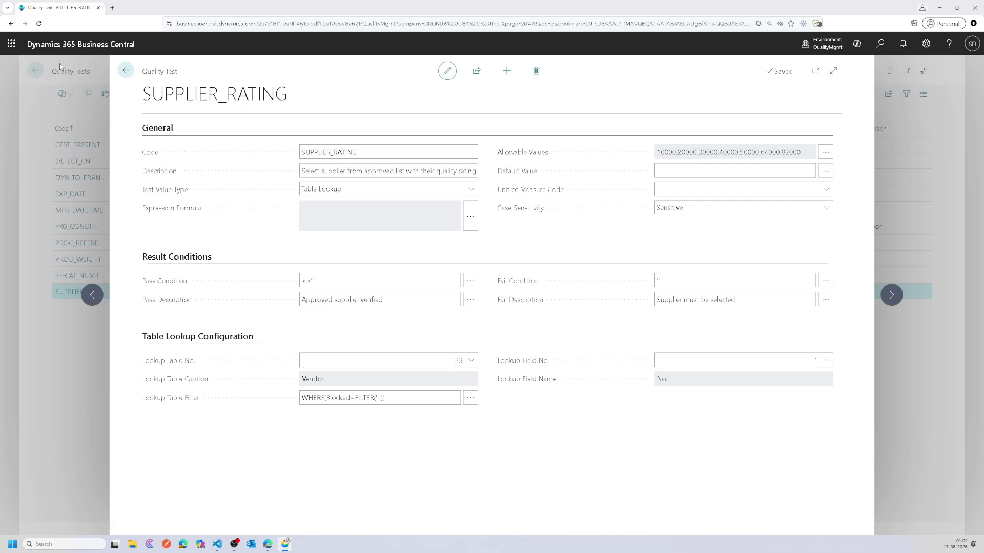
left_click(126, 70)
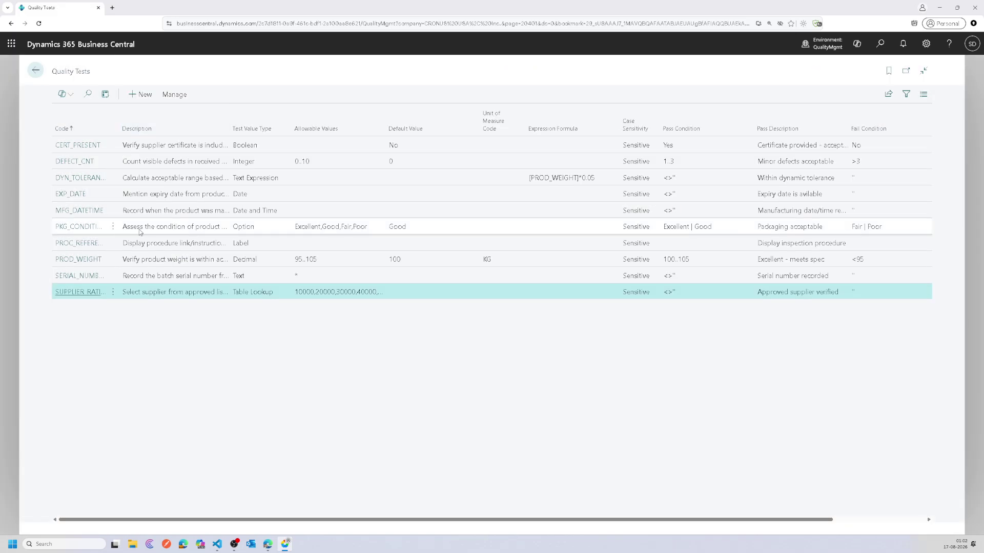
Review the MFG_DATETIME test's value type and result conditions, and return to the list.
double_click(216, 215)
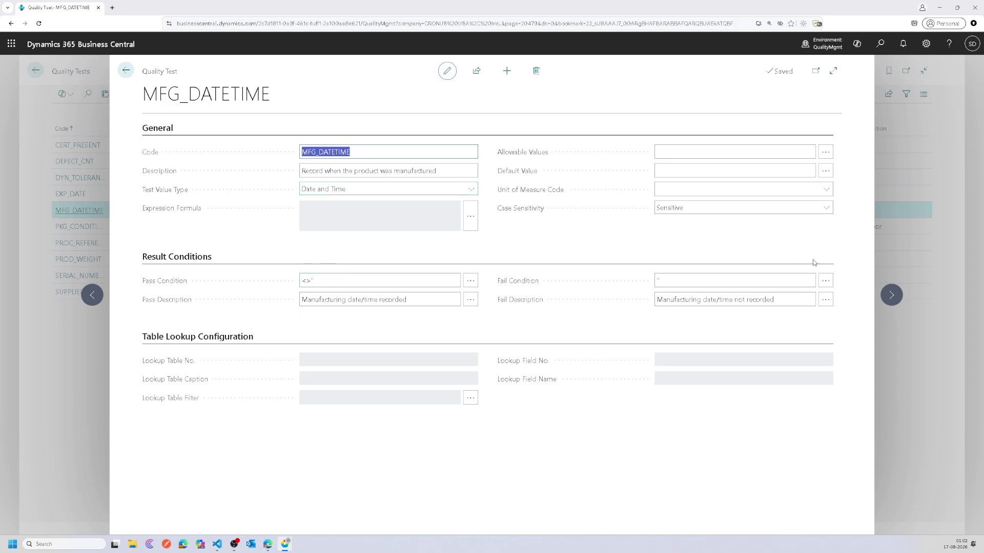
left_click(128, 75)
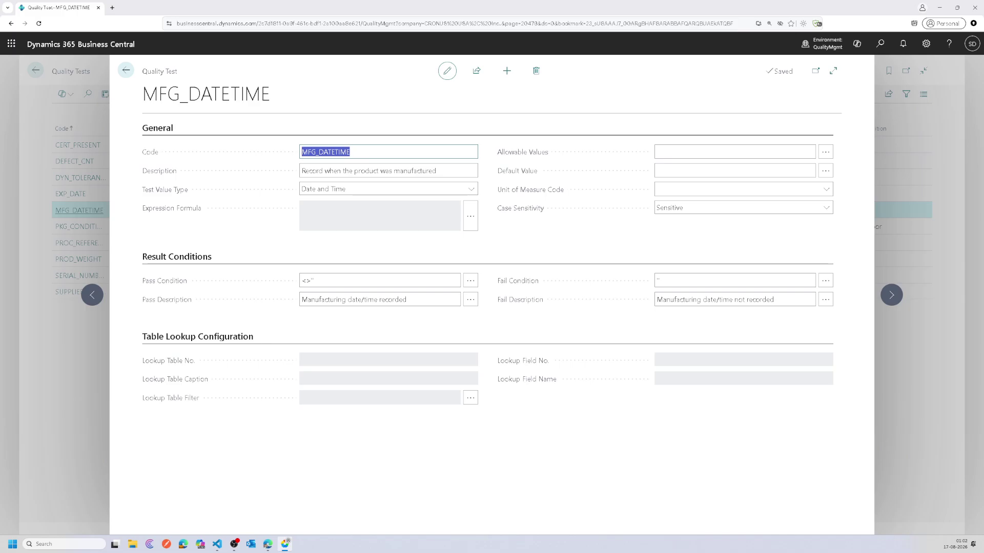
left_click(127, 76)
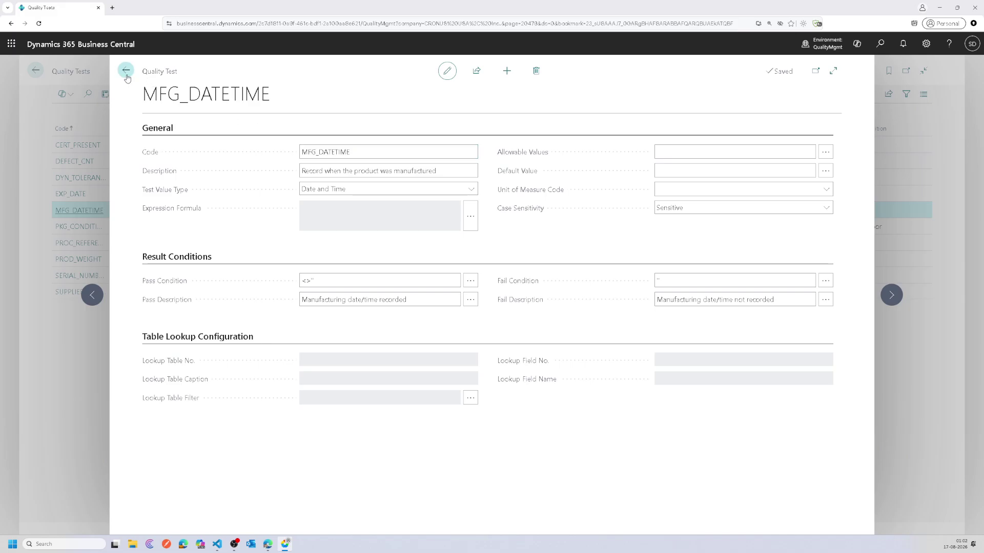
Review the settings of the EXP_DATE and PROC_REFERENCE tests, returning to the list after each.
left_click(77, 194)
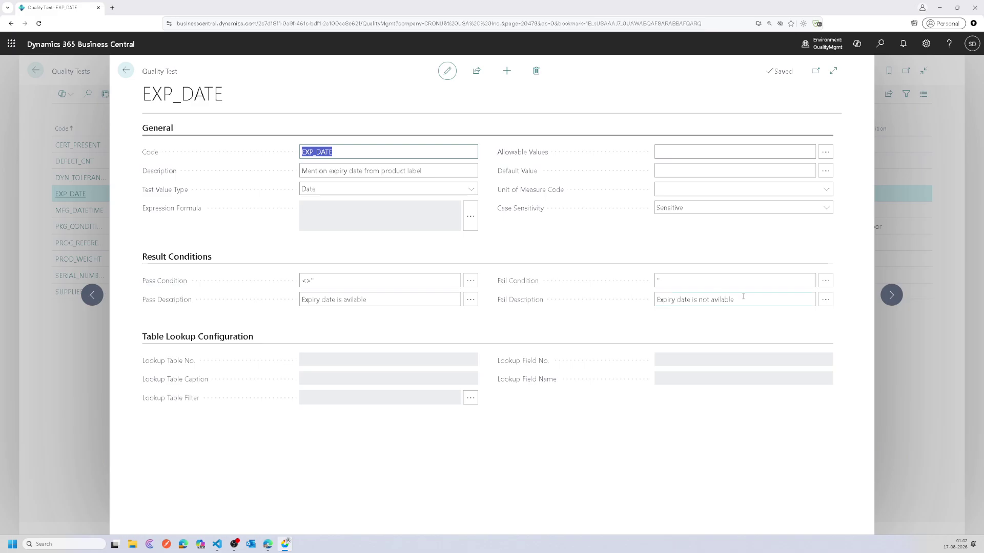
left_click(126, 70)
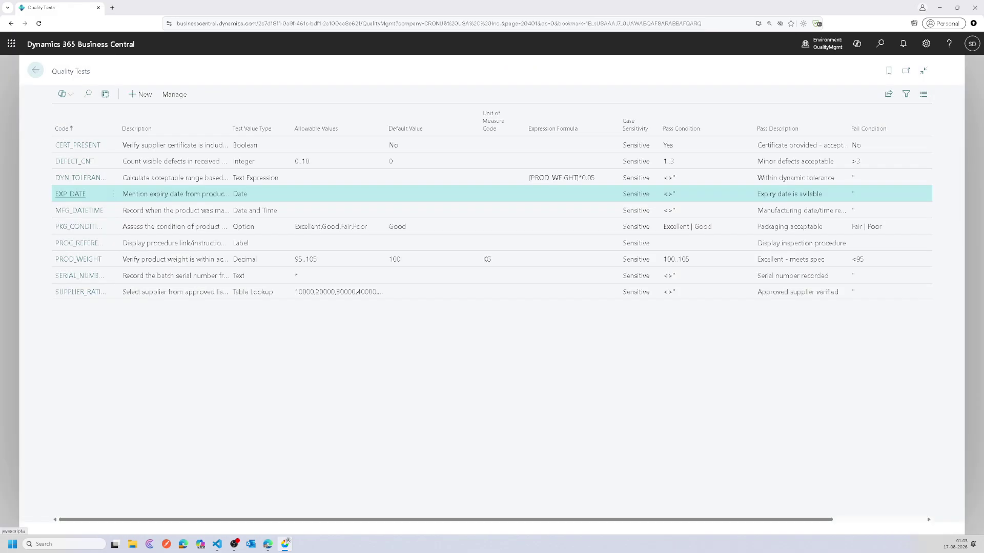
left_click(71, 247)
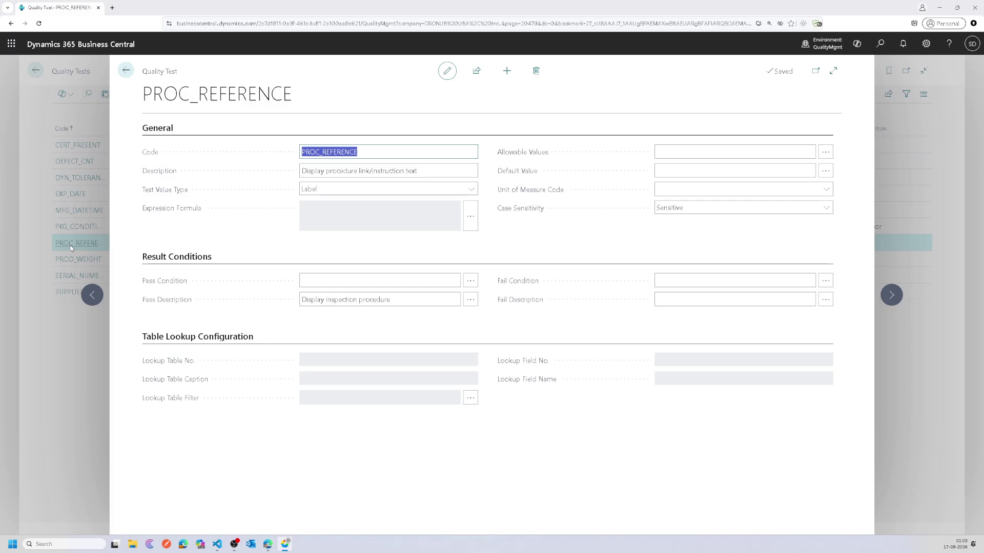
left_click(125, 70)
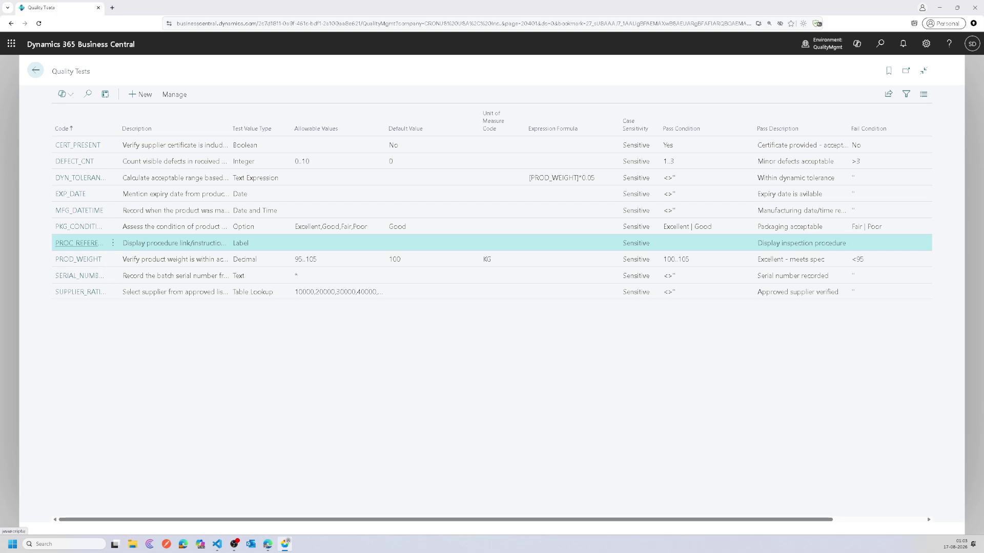
Open the DYN_TOLERANCE test and review its text expression value type, expression formula and description.
left_click(270, 183)
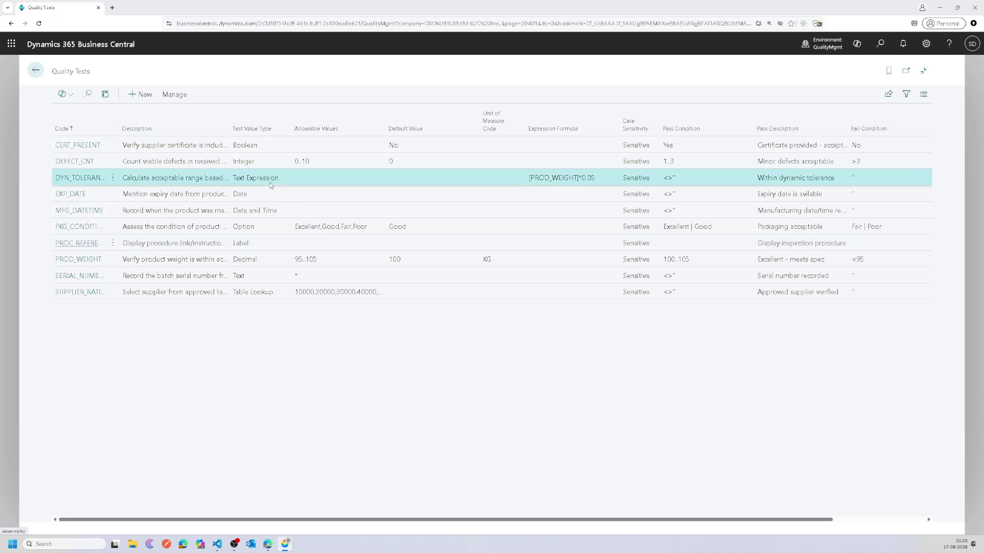
left_click(87, 178)
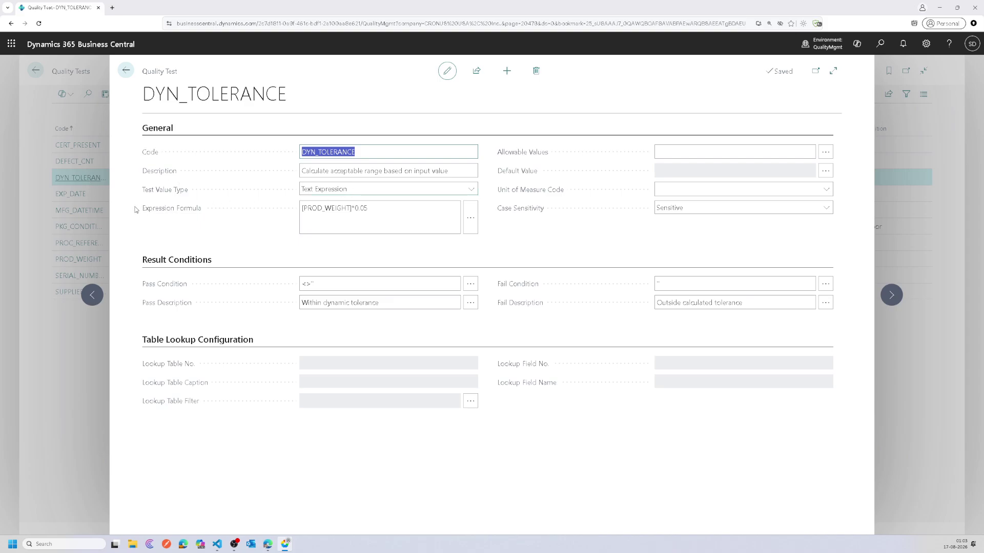
left_click_drag(134, 209, 205, 211)
left_click(91, 297)
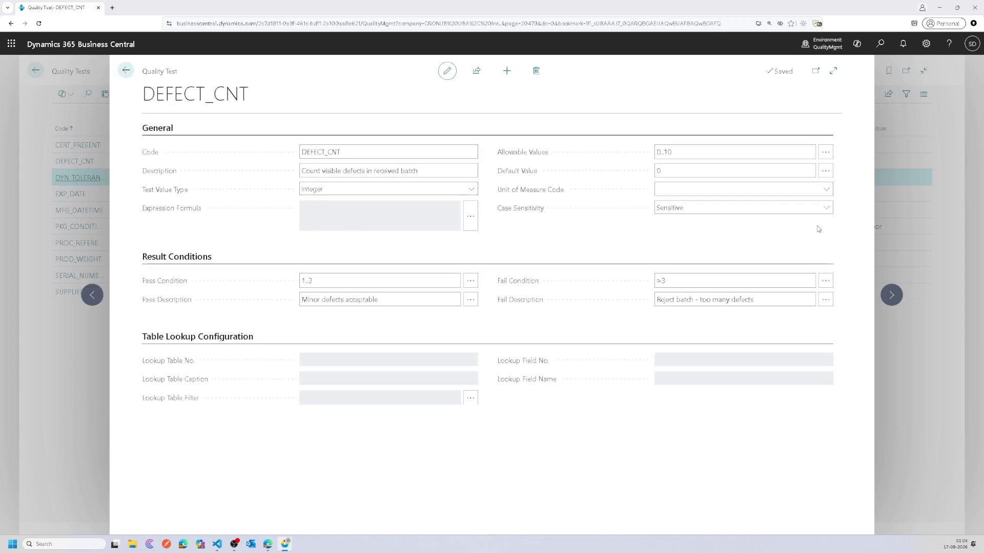
left_click(892, 296)
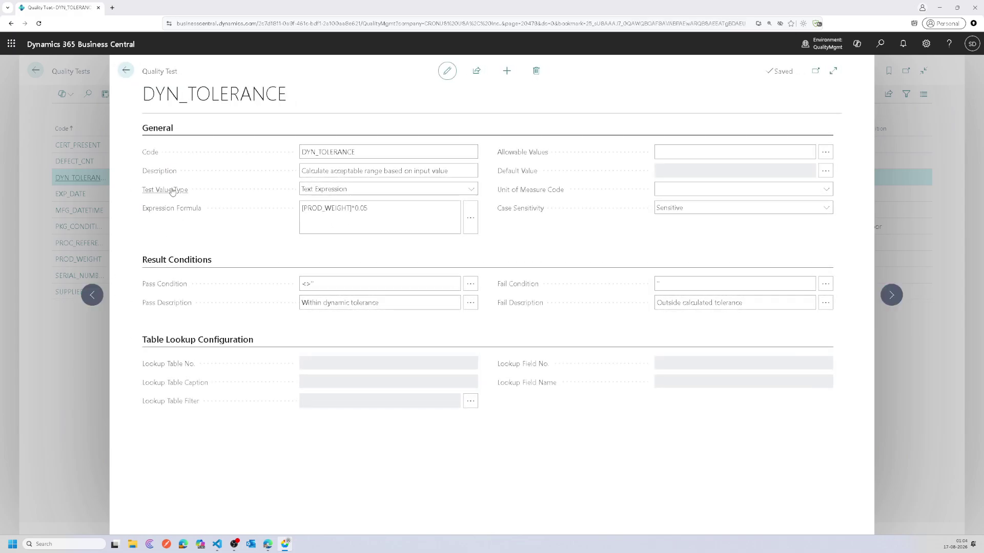
mouse_move(171, 195)
left_click(312, 175)
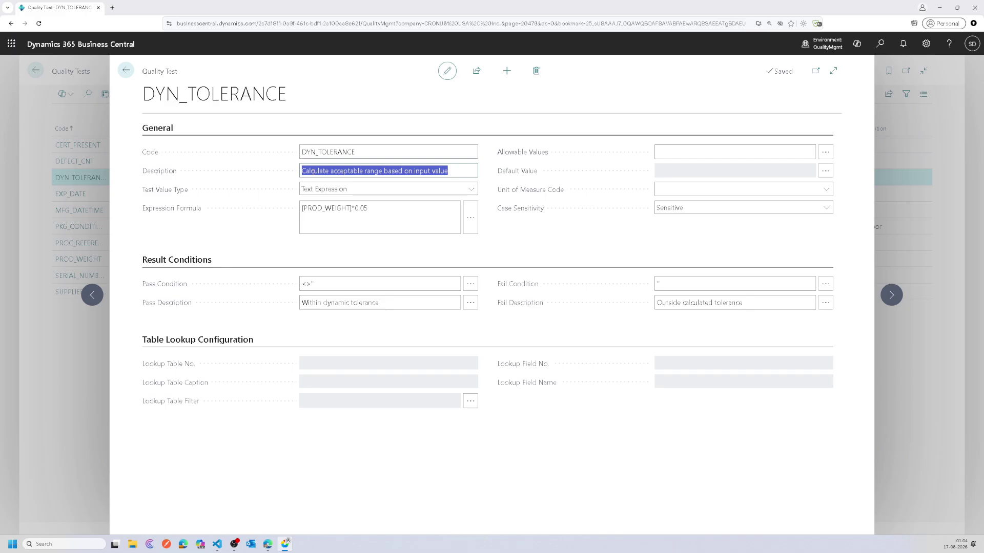
Examine the parts of the DYN_TOLERANCE expression formula in its expression editor, and close the editor.
left_click(471, 218)
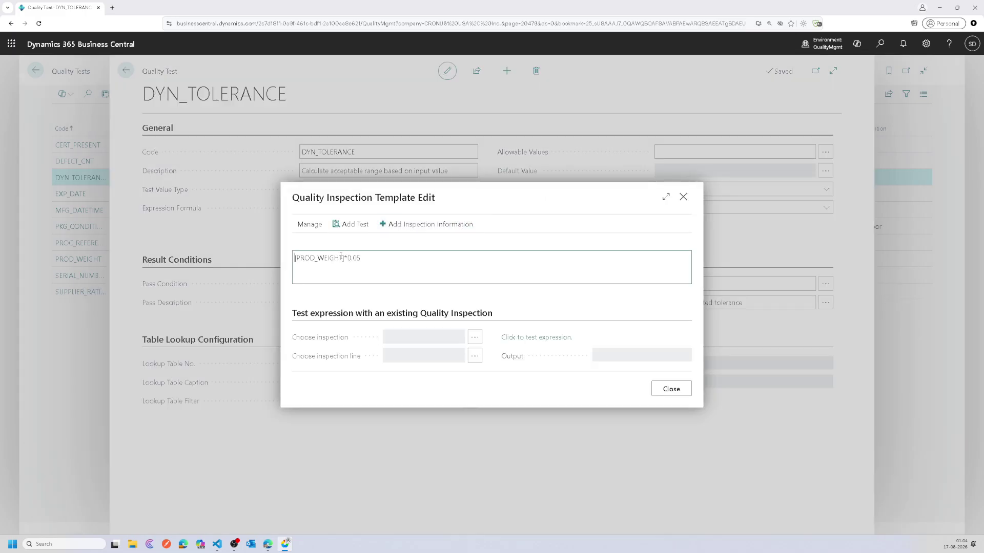
double_click(308, 257)
double_click(359, 258)
left_click(685, 198)
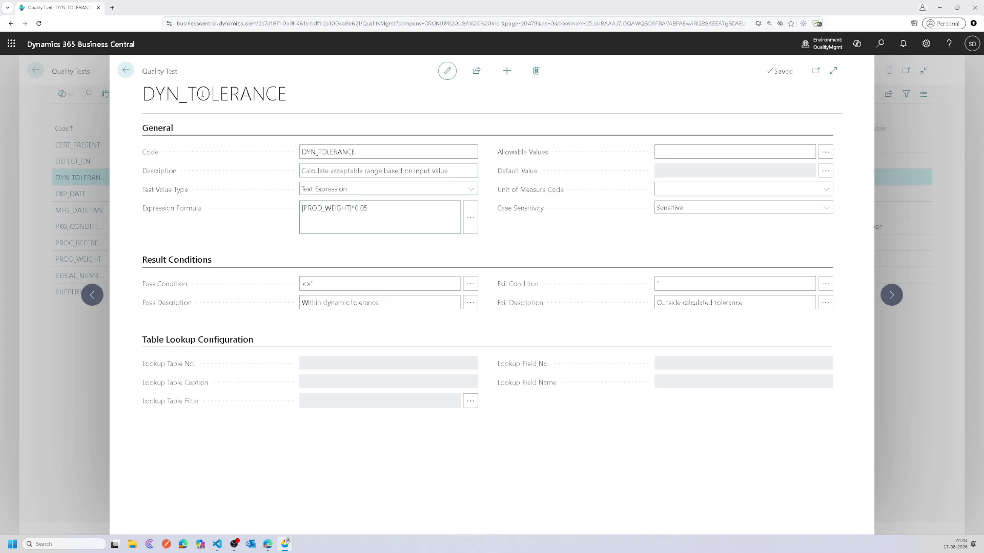
Review the DYN_TOLERANCE formula's test reference and multiplier against the pass condition, and return to the list.
double_click(313, 207)
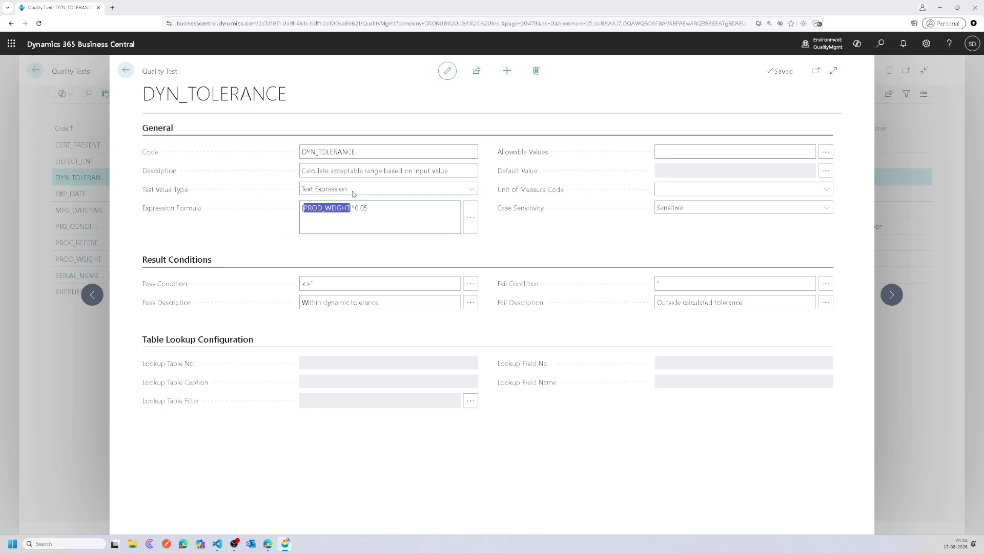
double_click(361, 208)
left_click_drag(304, 209, 387, 215)
left_click(342, 281)
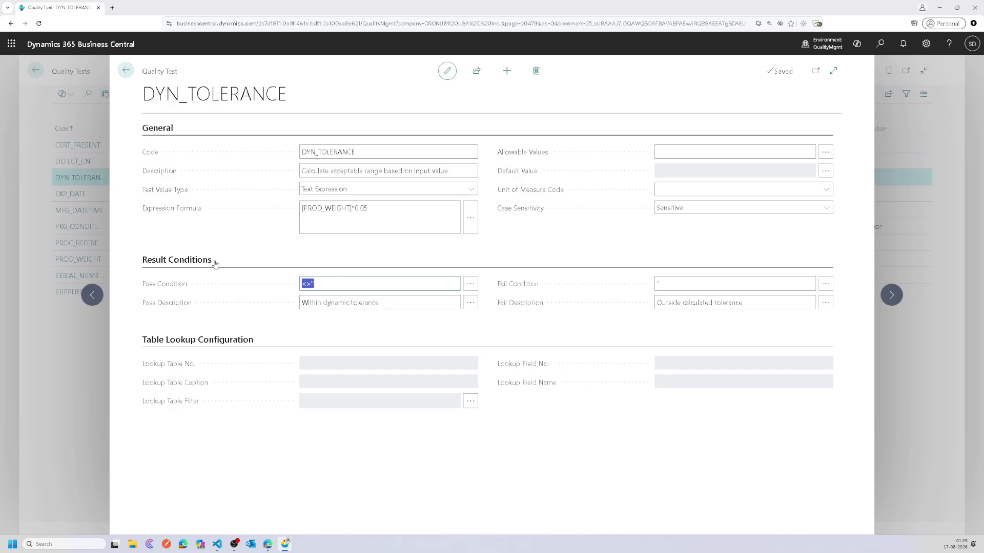
left_click(125, 70)
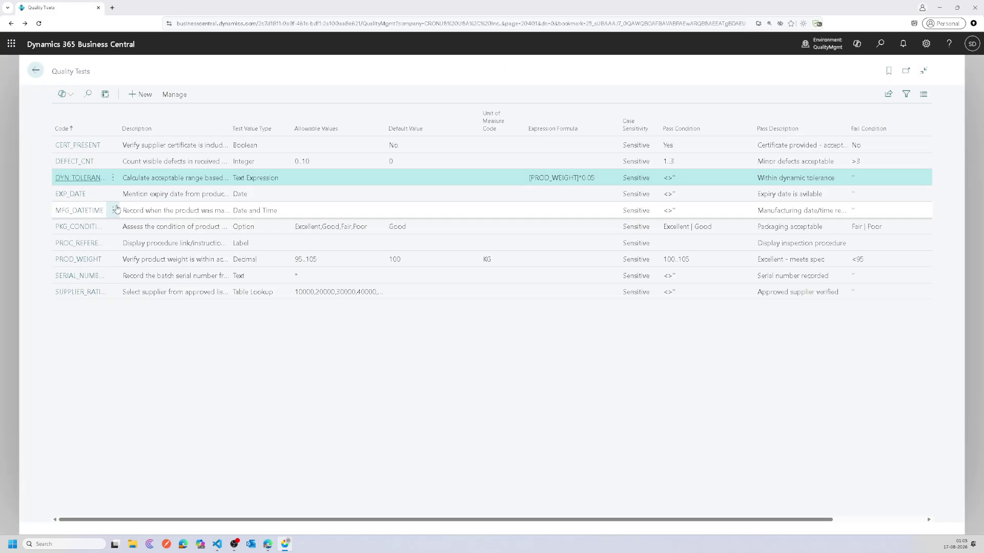
Check the allowable values and pass condition of the PROD_WEIGHT test, and return to the list.
left_click(84, 261)
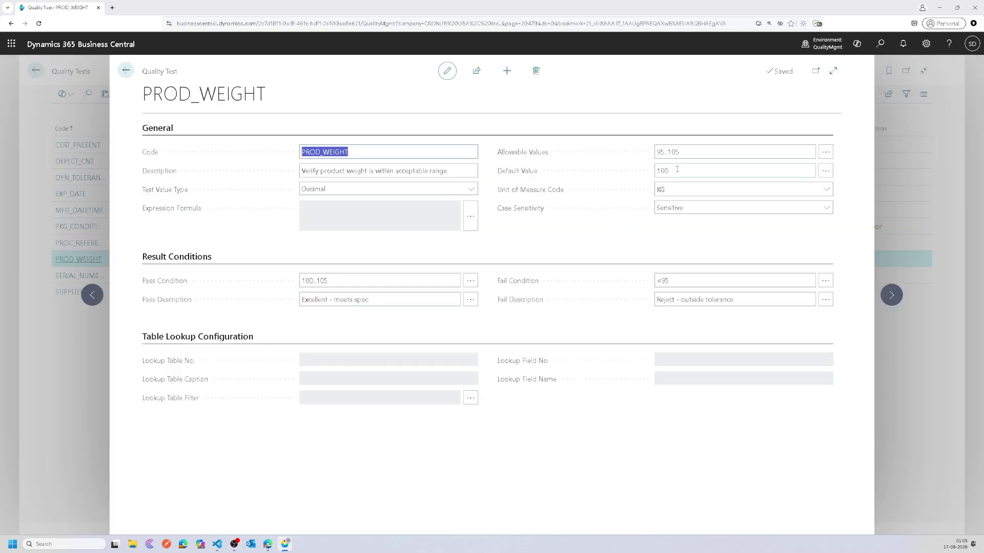
left_click(687, 153)
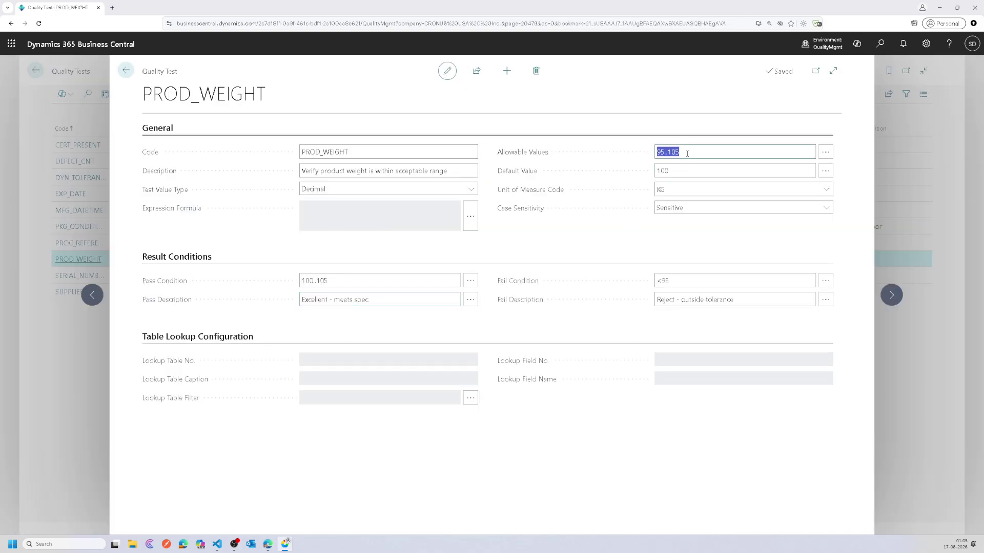
left_click(311, 281)
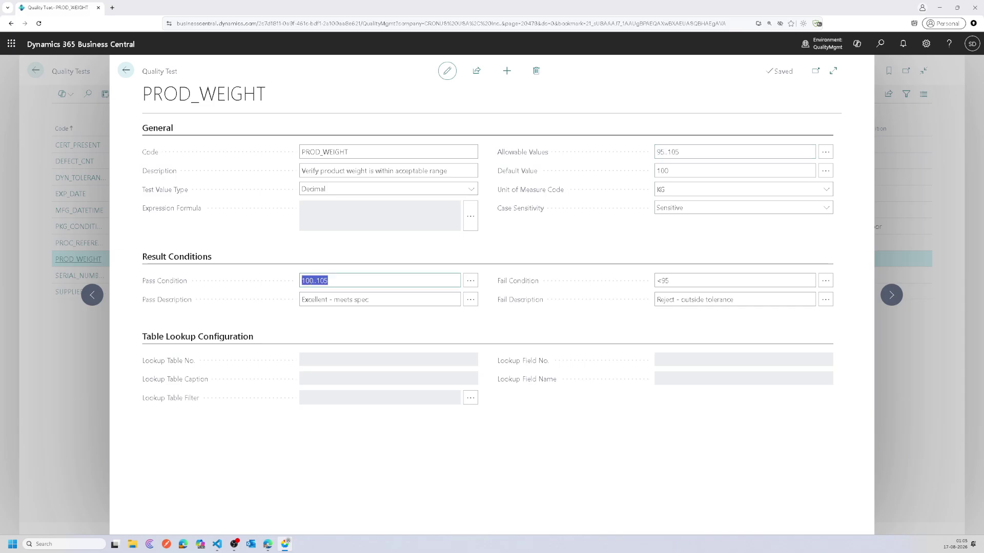
left_click(126, 71)
Set the DYN_TOLERANCE test's pass condition to 100..106 and its fail condition to <100, and return to the list.
left_click(77, 177)
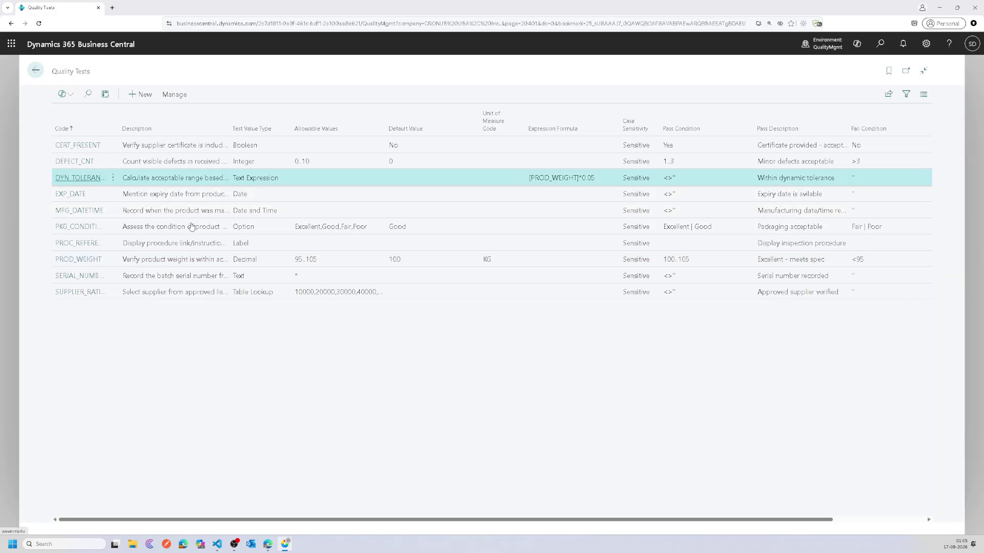
left_click(331, 208)
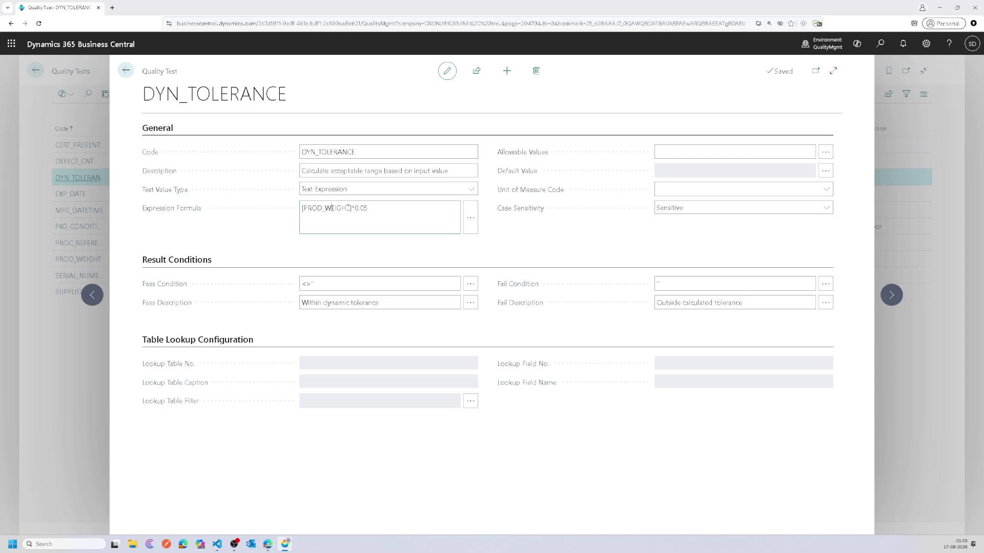
double_click(361, 207)
left_click(337, 280)
type("100..106")
key("Tab")
key("Tab")
type("<100")
key("Tab")
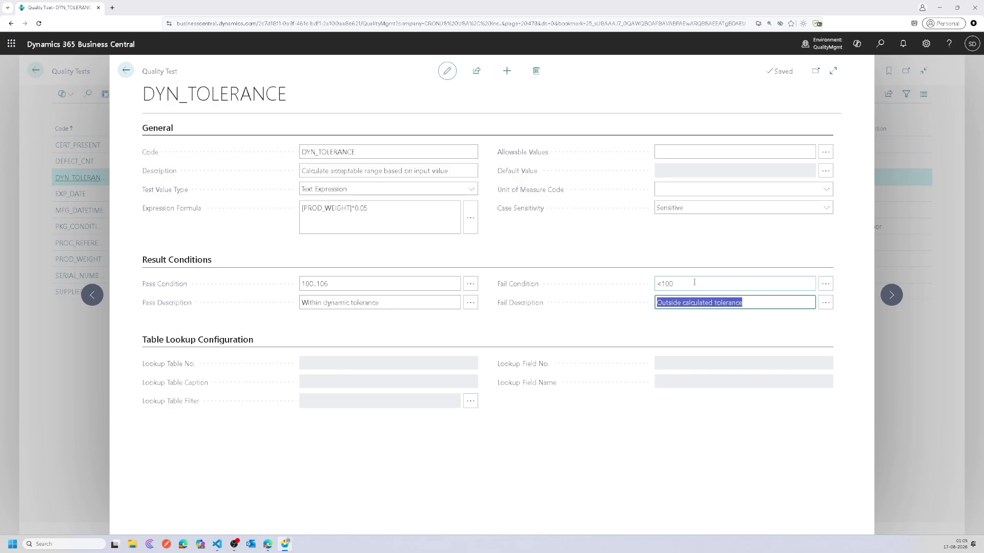
left_click(123, 70)
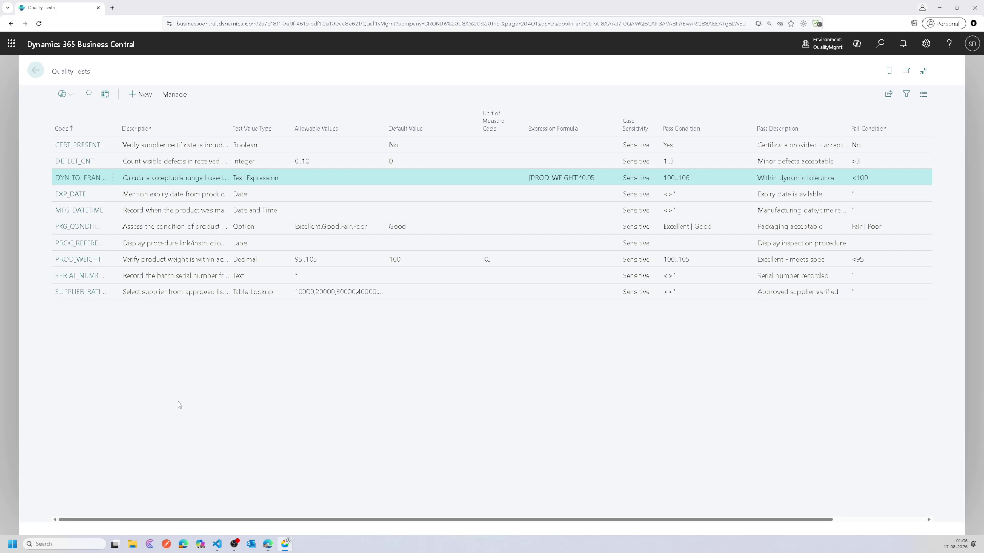
Create a quality test with code ITEM-QUALITY, description "Item Quality Parameters" and test value type Table Lookup.
left_click(335, 298)
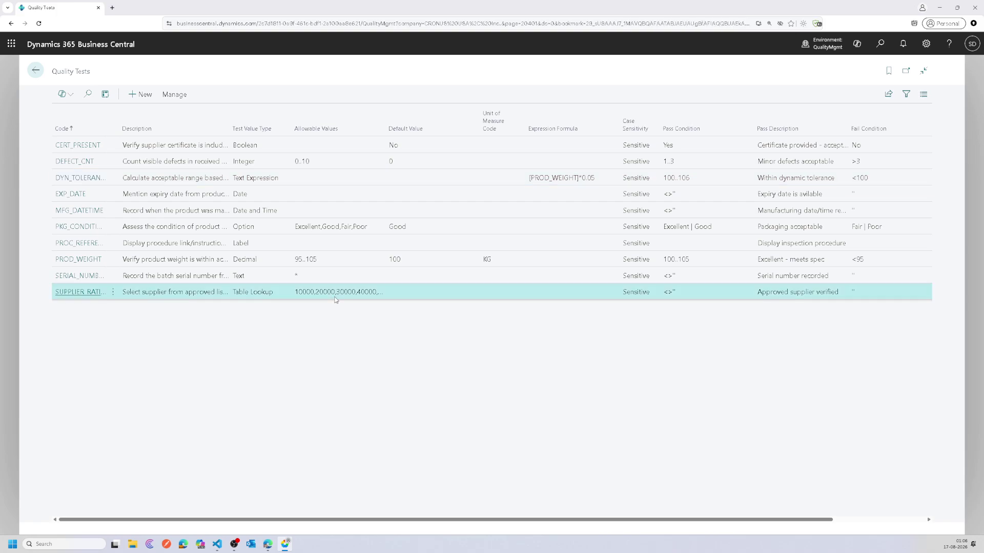
left_click(142, 95)
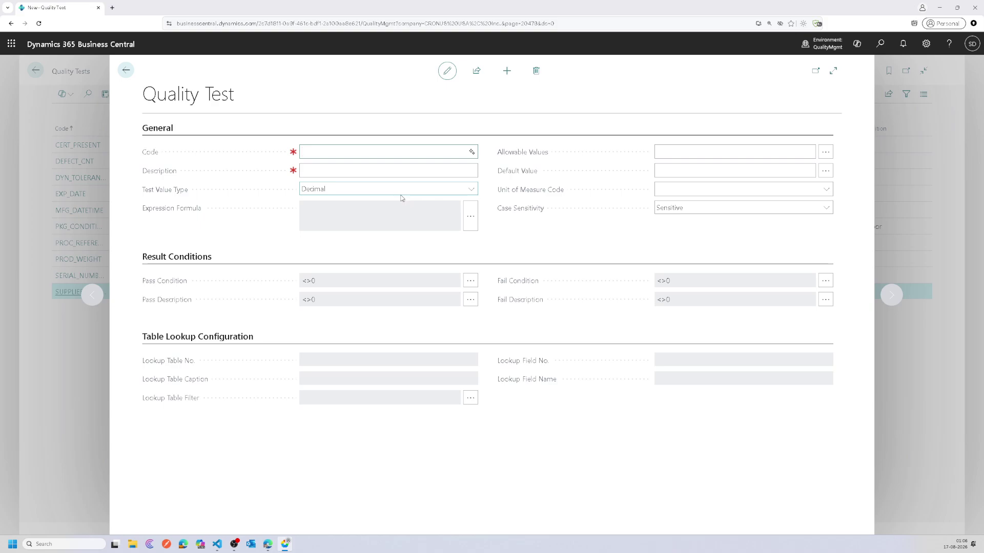
type("Quality-")
key("Home")
type("Item-")
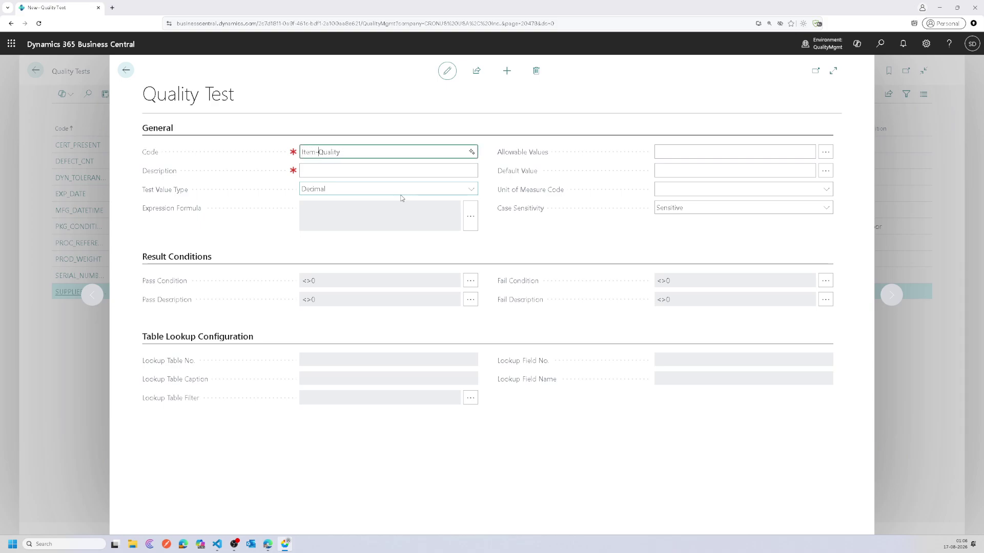
key("Tab")
type("Item ")
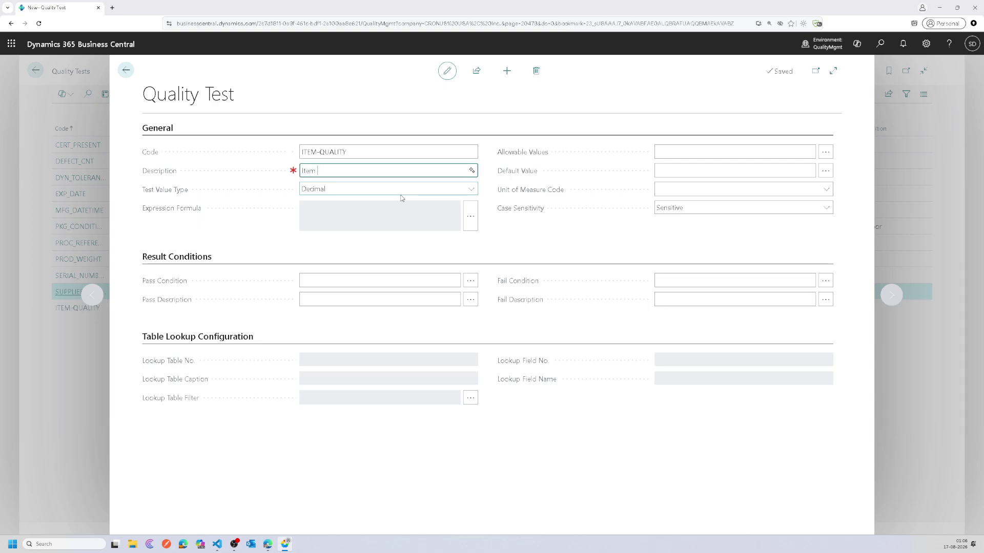
type("Quality Pa")
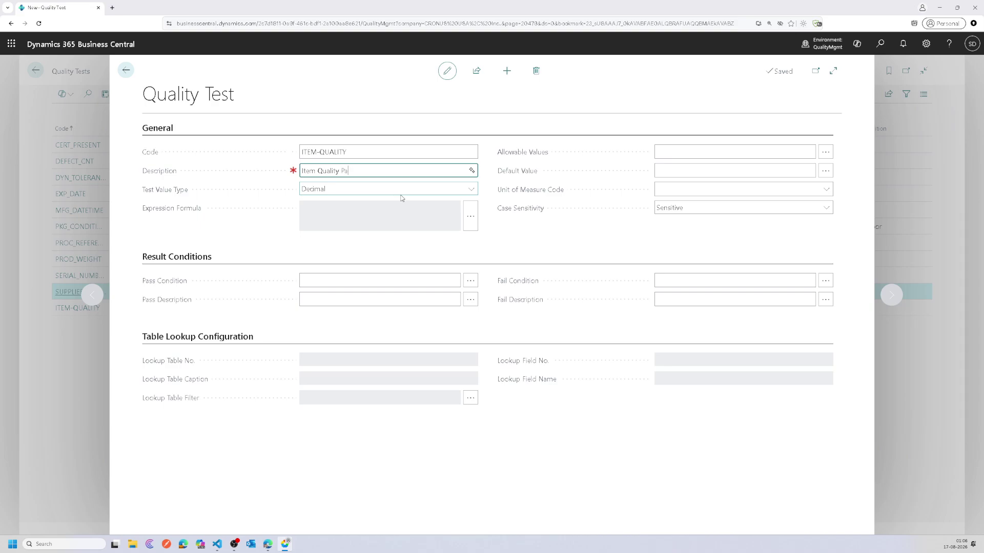
type("rameter")
type("s")
key("Tab")
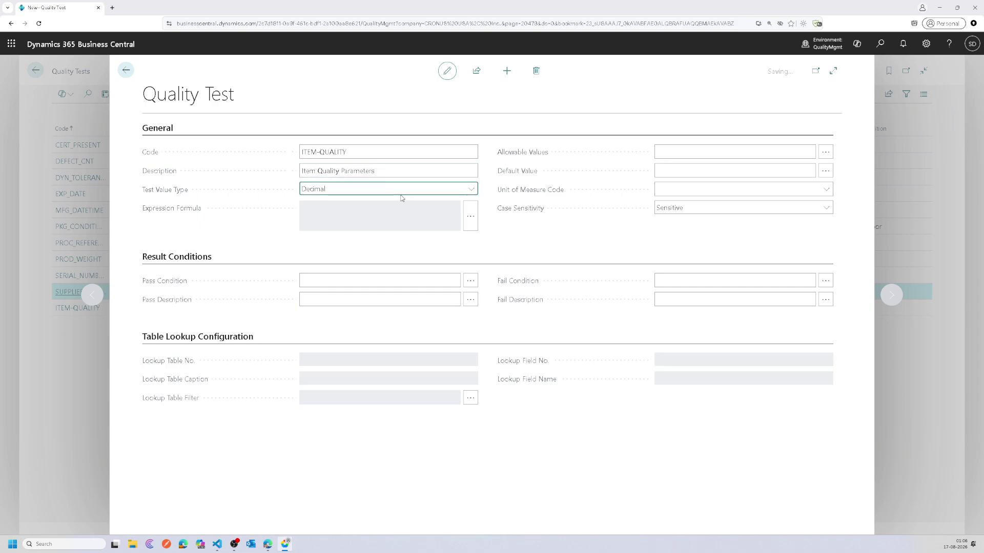
left_click(413, 190)
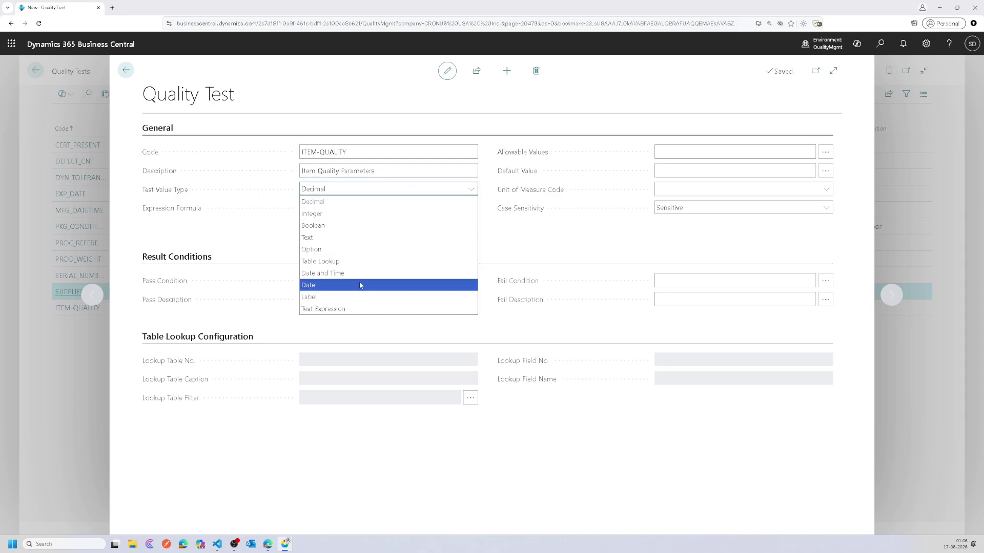
left_click(371, 262)
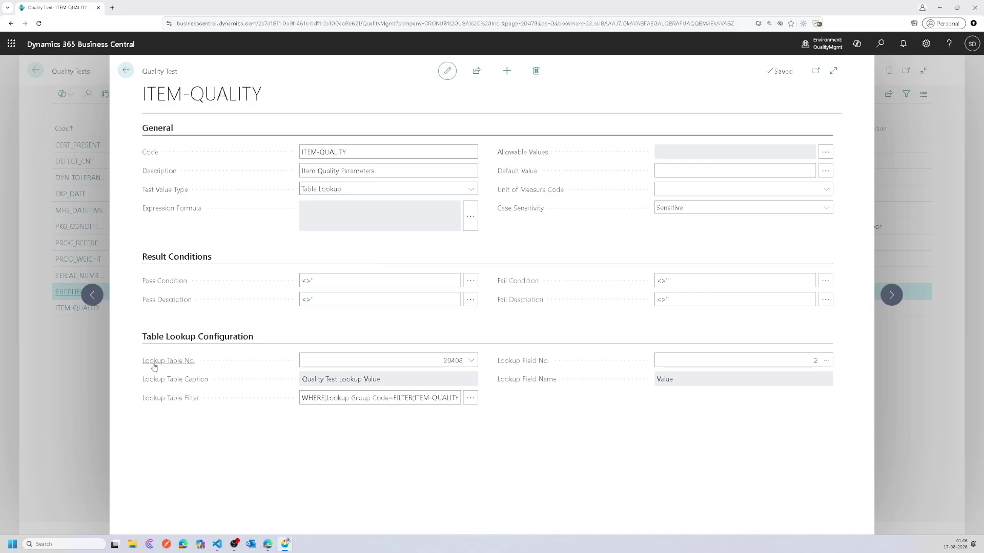
Review the ITEM-QUALITY test's lookup table number and caption, and look through the available lookup fields without changing the selection.
mouse_move(155, 366)
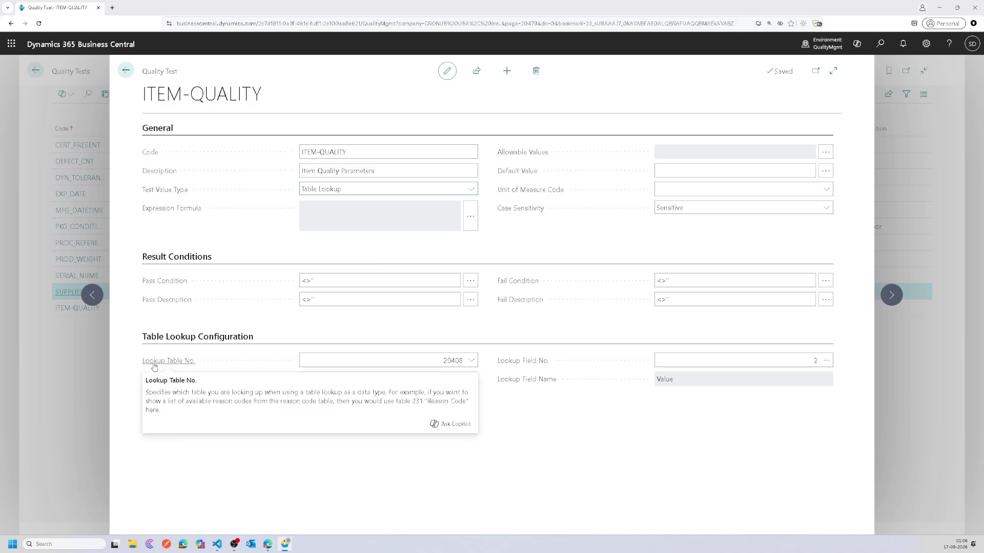
left_click(448, 362)
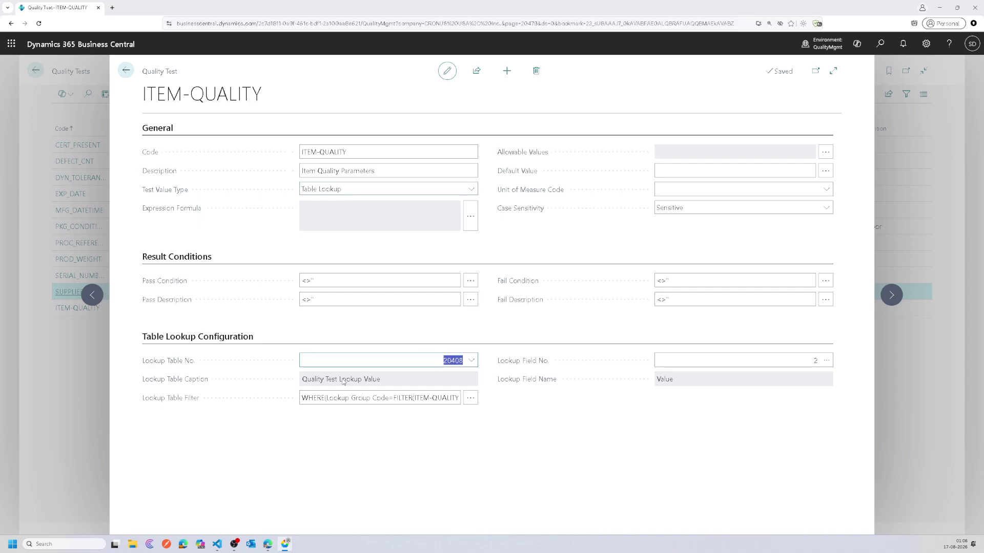
left_click_drag(313, 382, 368, 385)
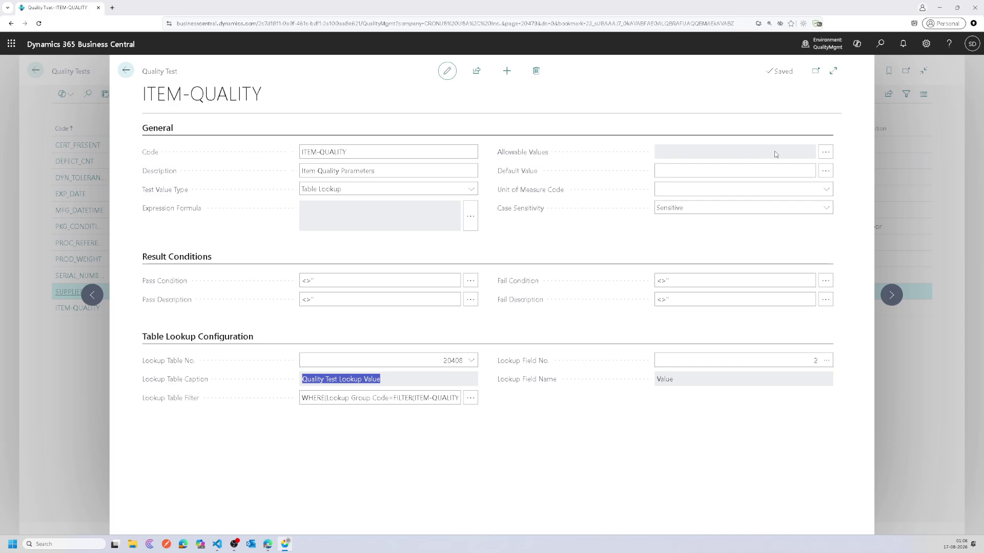
left_click(824, 361)
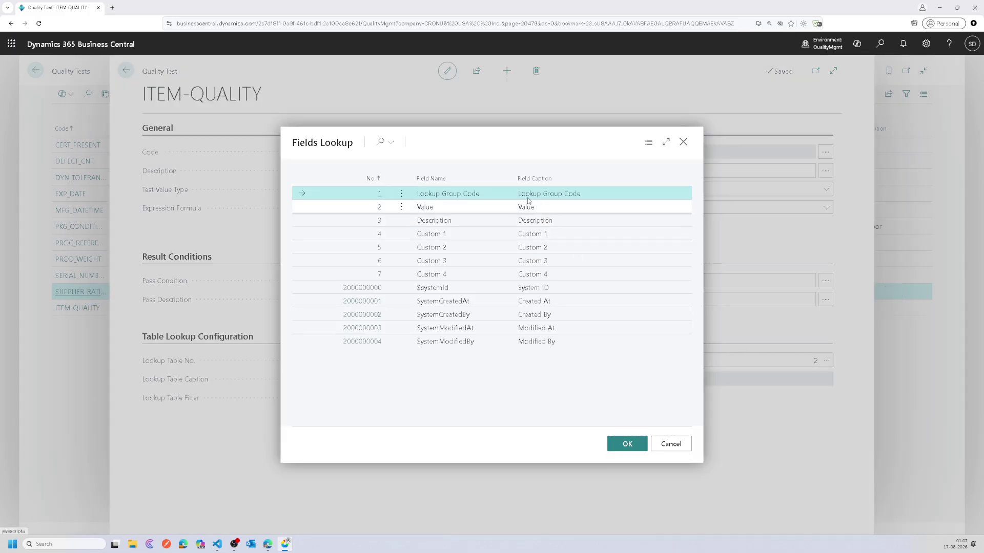
left_click(463, 208)
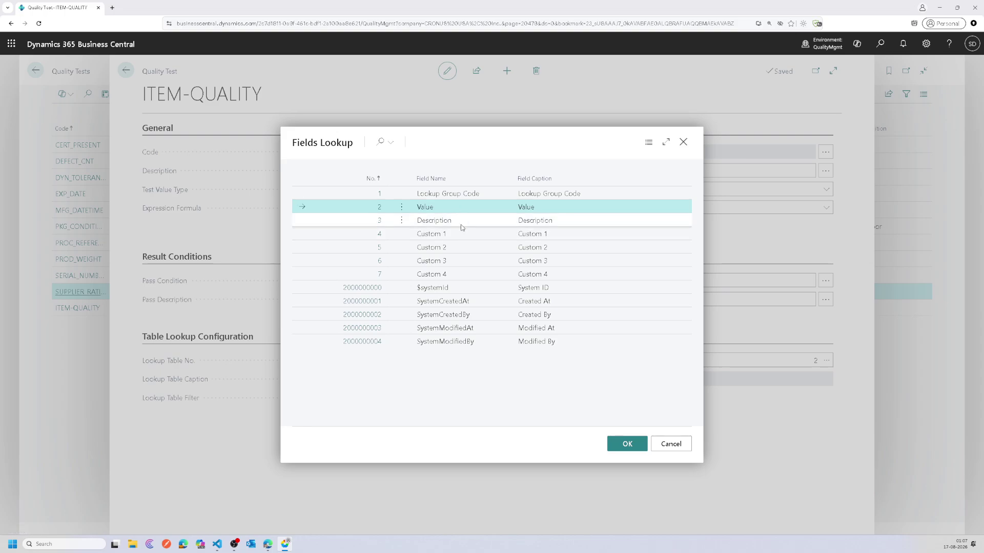
left_click(464, 222)
left_click(462, 236)
left_click_drag(461, 274, 461, 234)
left_click(670, 444)
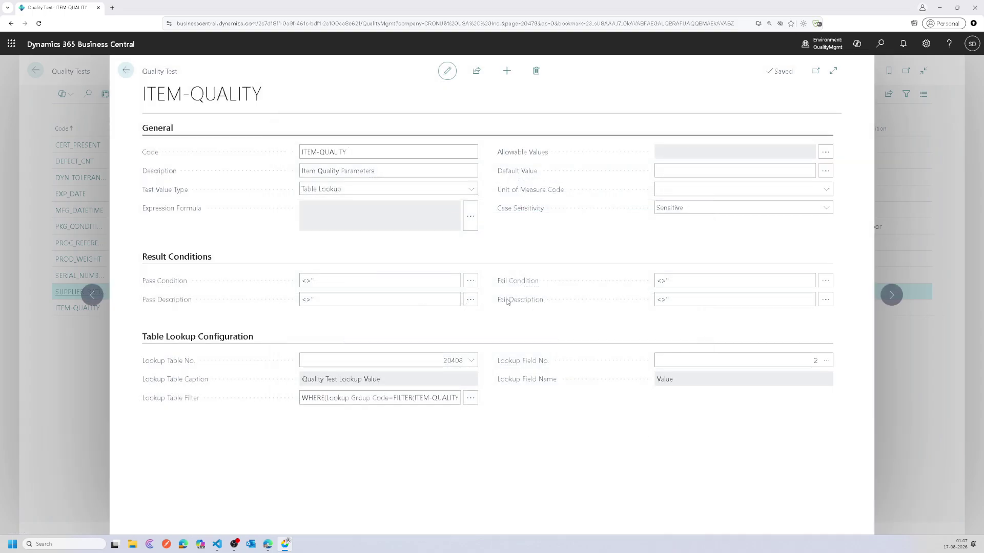
Add the lookup values Good, Fair and Bad to the allowable values of the ITEM-QUALITY test.
left_click(825, 152)
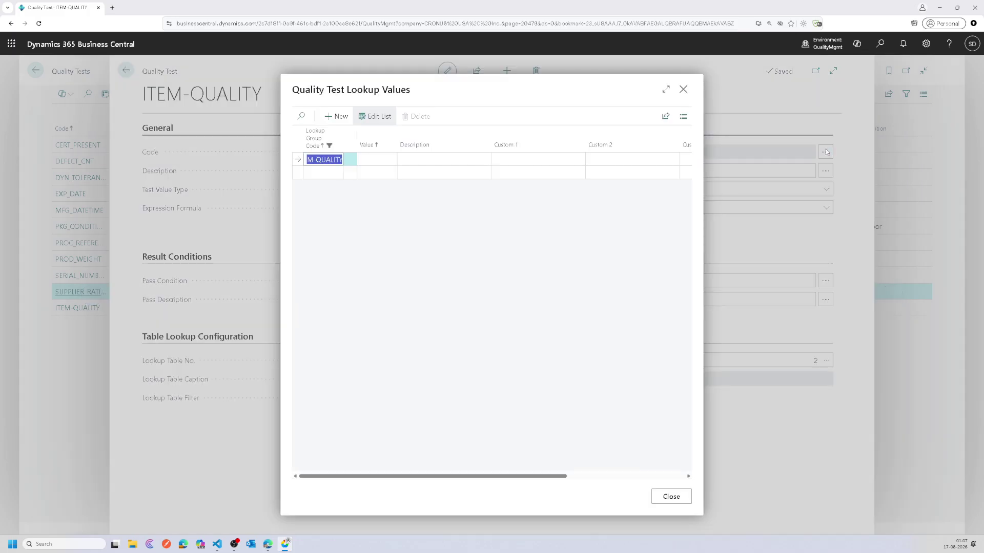
left_click(665, 89)
left_click(176, 163)
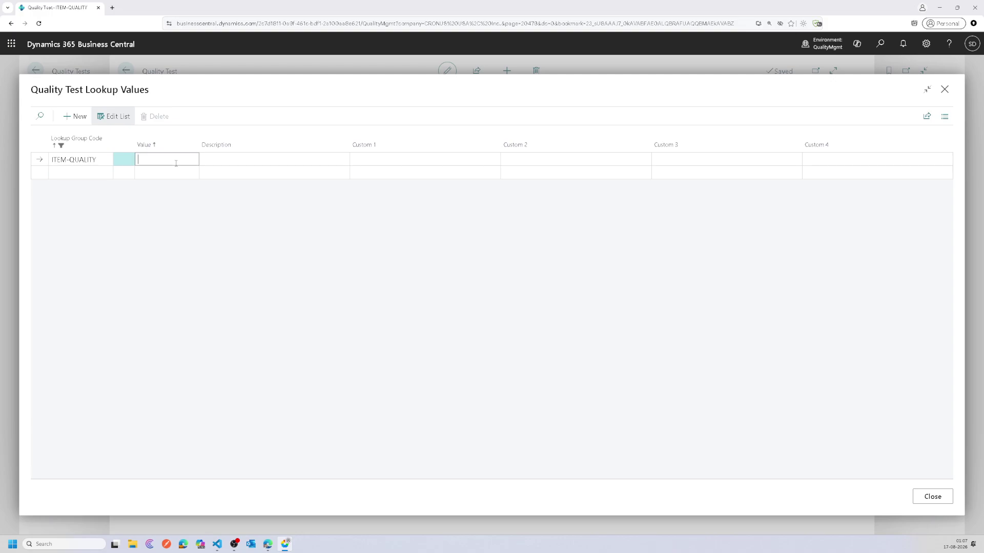
type("Good")
key("Down")
type("Fair")
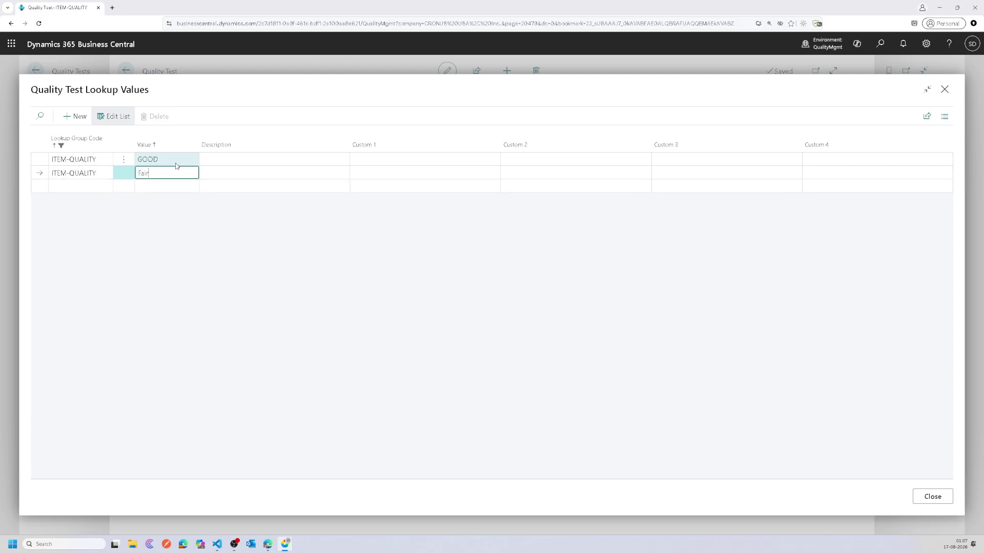
key("Down")
type("Bad")
left_click(175, 163)
key("Tab")
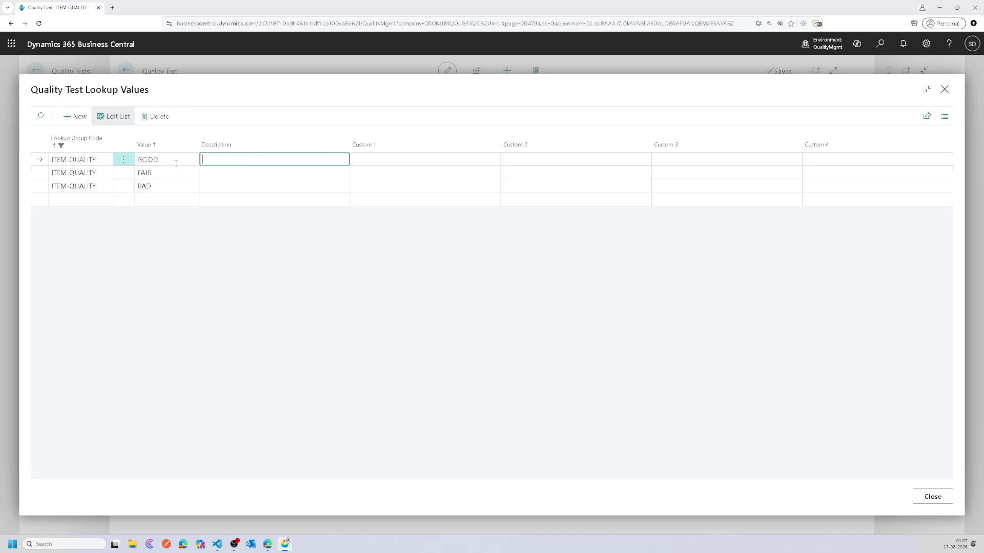
Add the descriptions "This is good", "This is fair" and "This is bad" to the matching ITEM-QUALITY lookup values and close the list.
type("This is good")
key("Down")
type("This is fair")
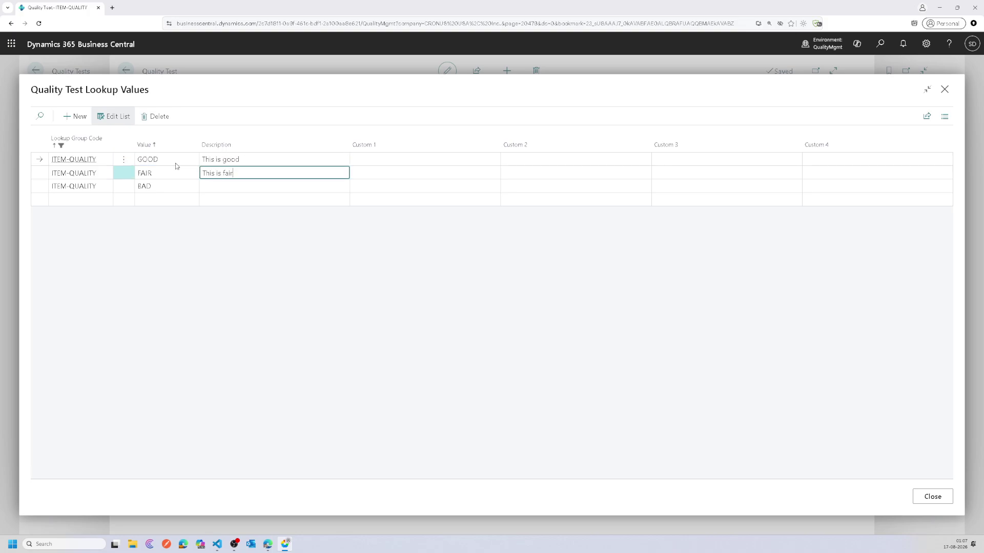
key("Down")
type("Thi")
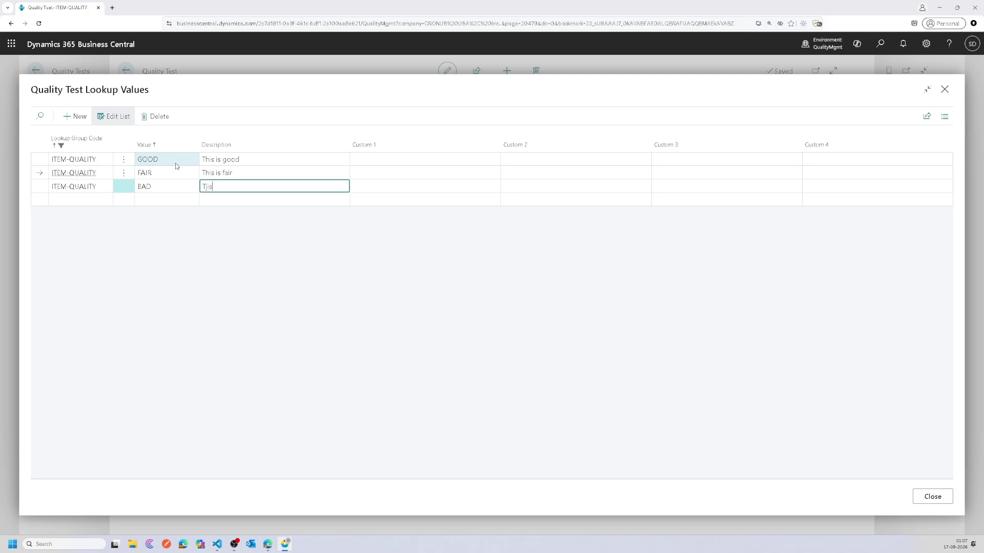
type("s is bad")
key("Up")
key("Up")
key("Tab")
key("Tab")
key("Tab")
key("Tab")
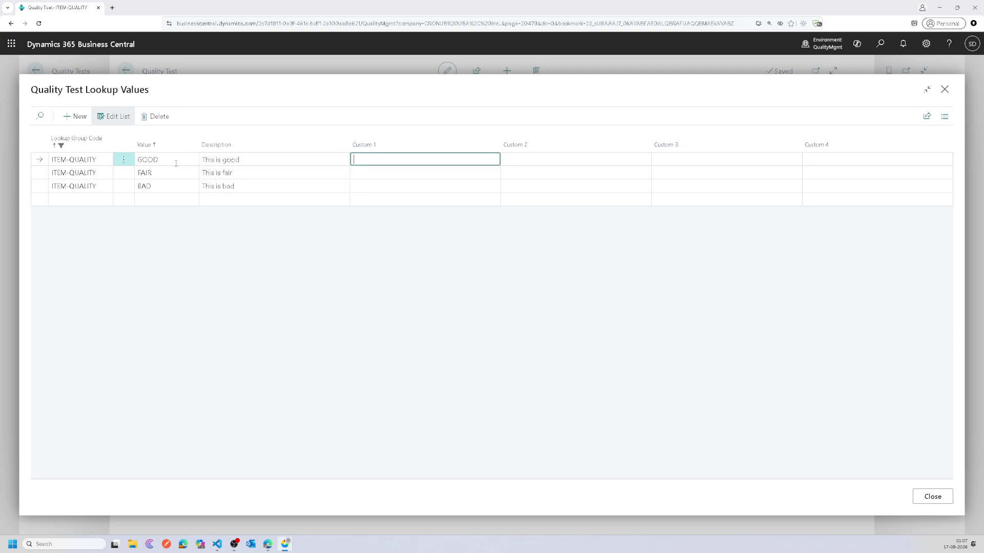
key("shift+Tab")
key("shift+Tab")
key("shift+Tab")
key("shift+Tab")
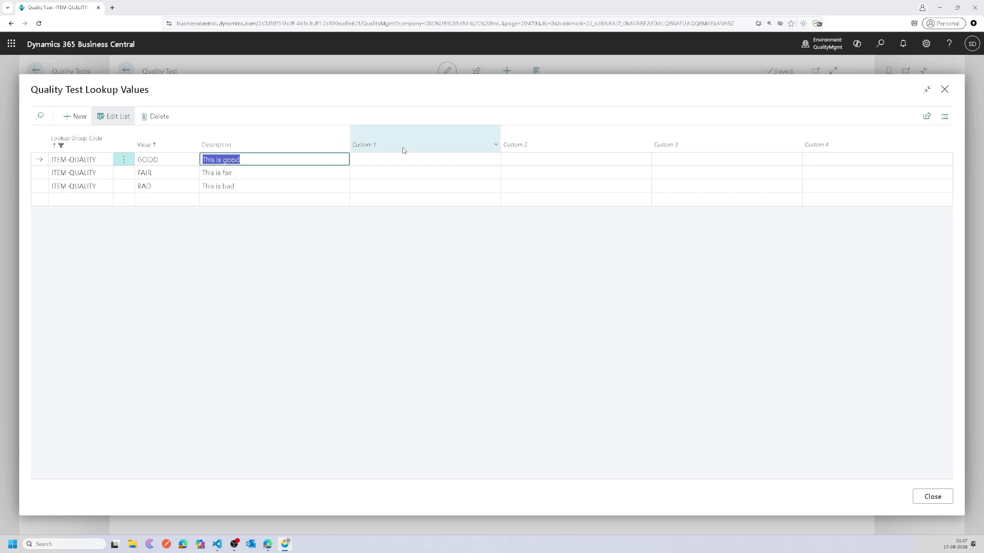
left_click(929, 497)
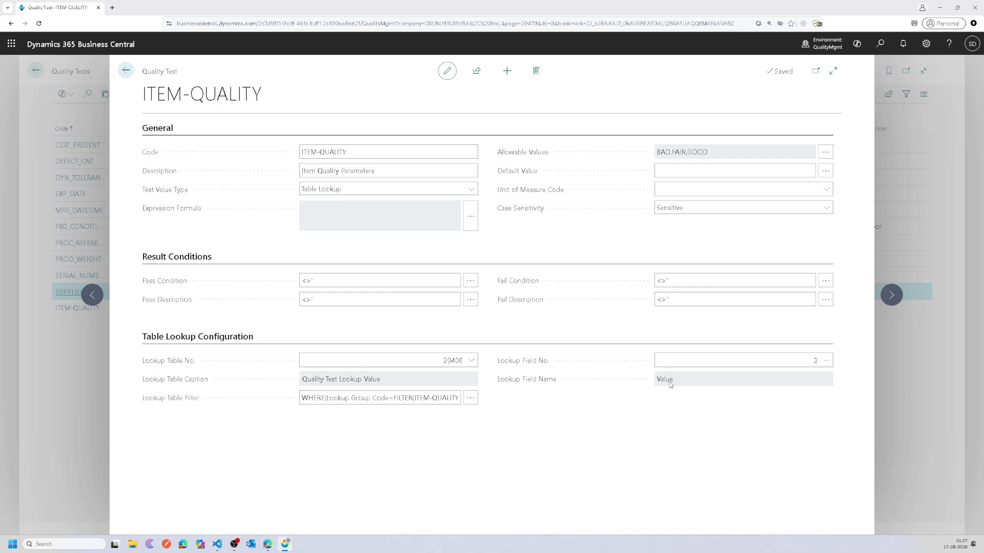
Check the test's lookup field name and allowable values, and change its lookup field to field 4, Custom 1.
double_click(669, 381)
left_click(669, 388)
left_click_drag(657, 153, 708, 154)
left_click(826, 360)
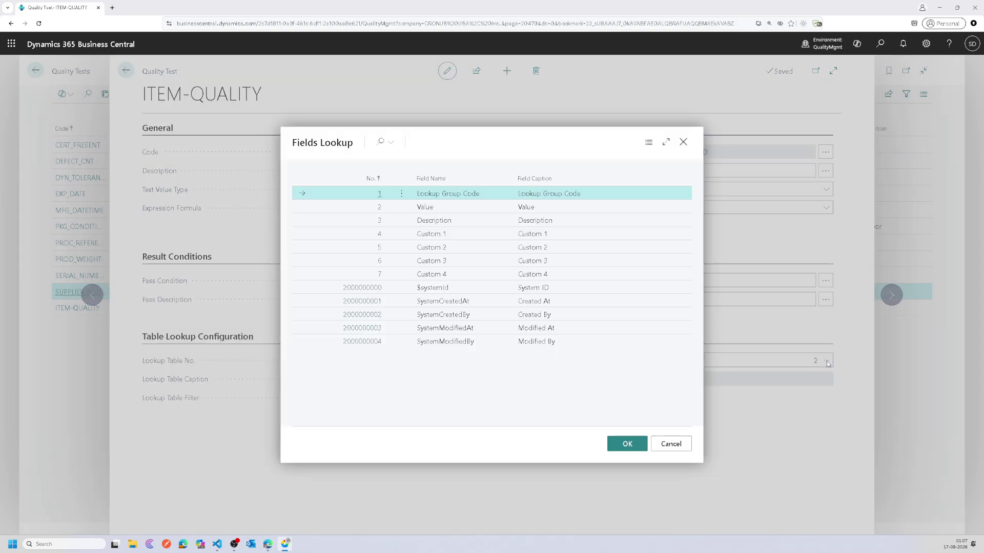
left_click(465, 237)
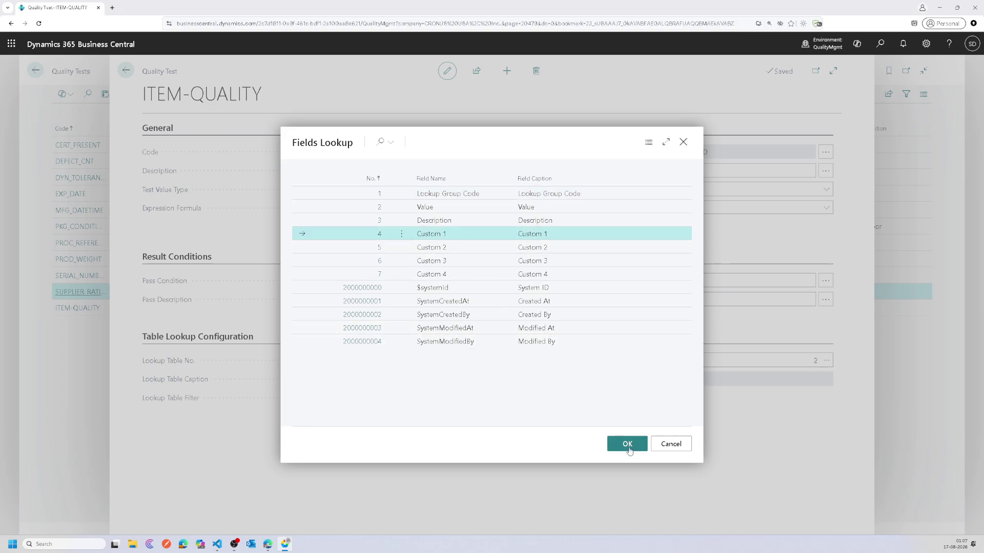
left_click(631, 447)
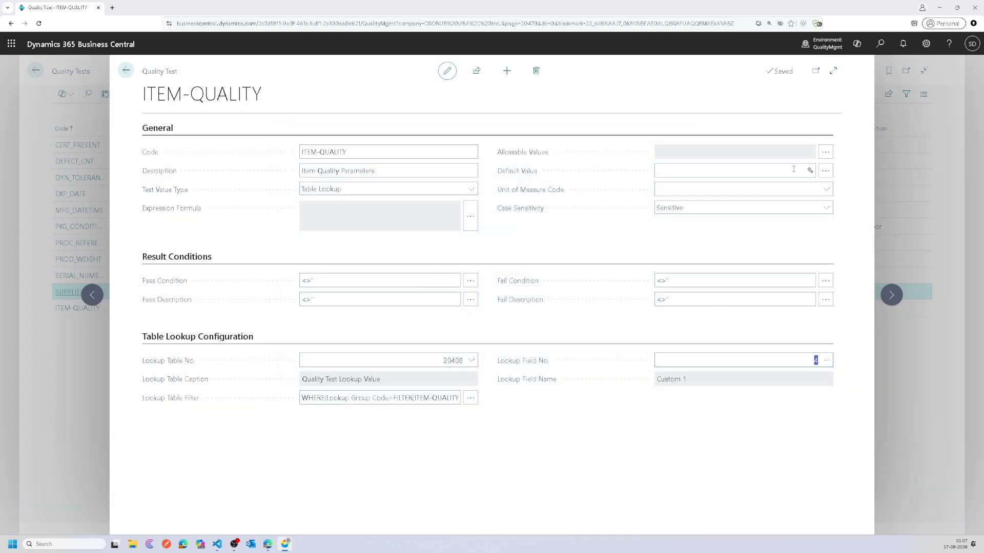
Fill in Custom 1 for the ITEM-QUALITY lookup values with Bad, Fair and Good, and close the lookup values.
left_click(825, 152)
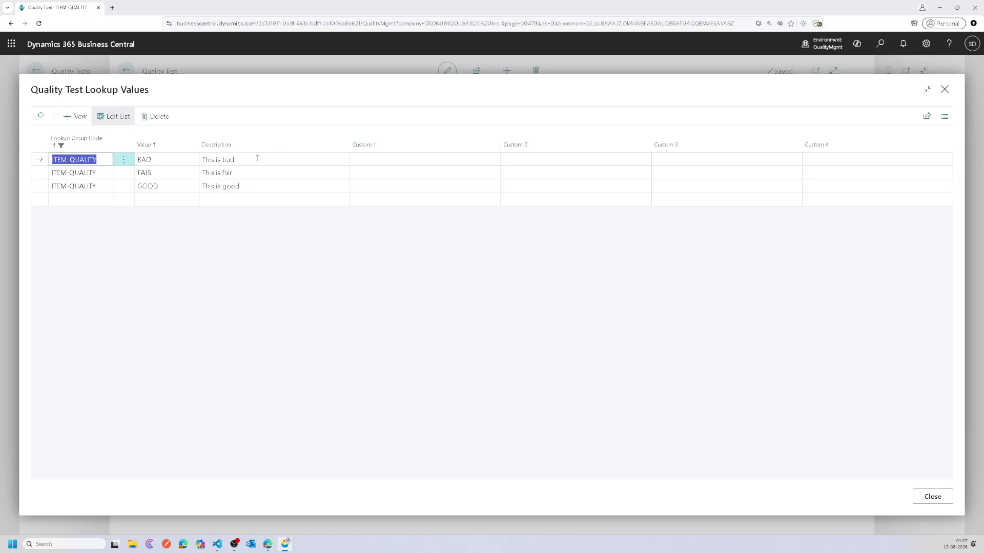
left_click(381, 163)
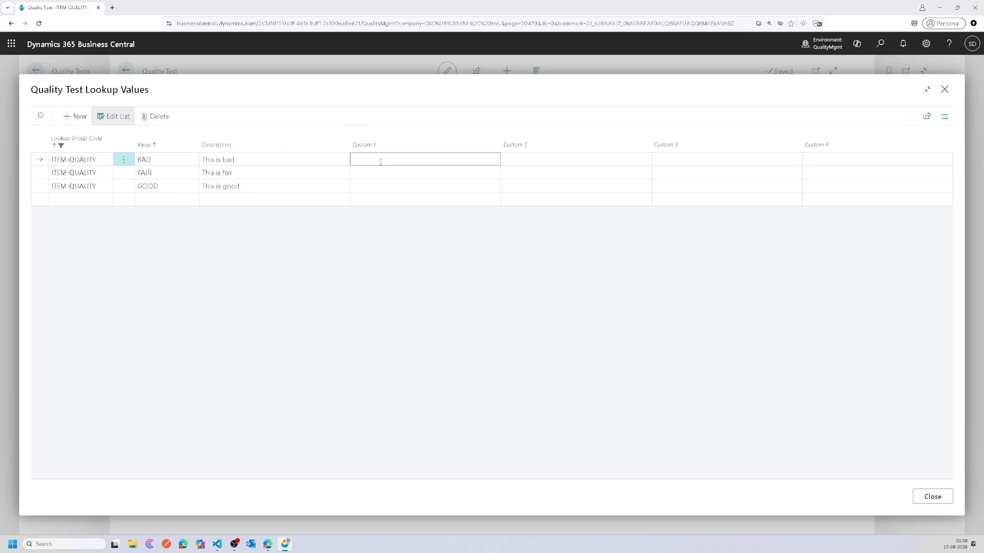
type("Bad")
key("Down")
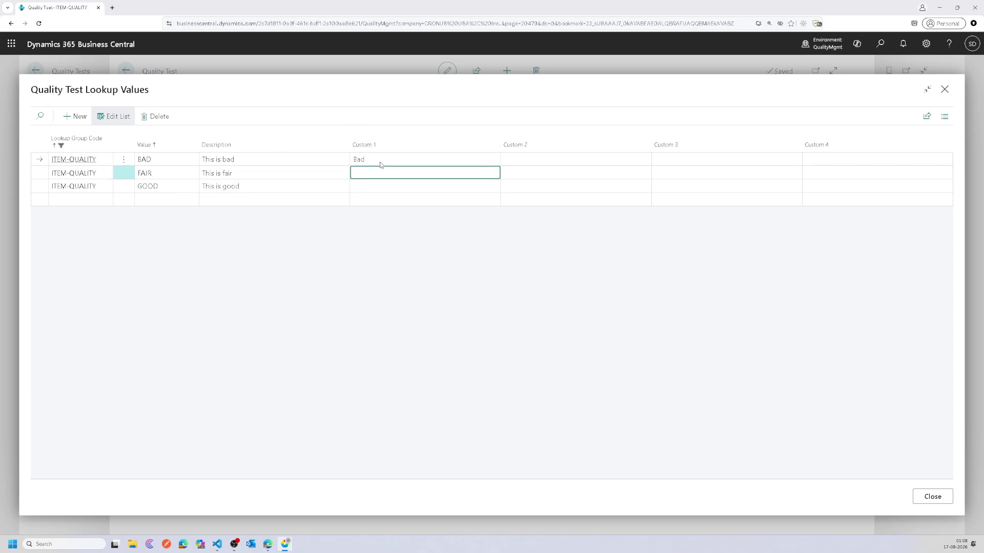
type("Fair")
key("Down")
type("Good")
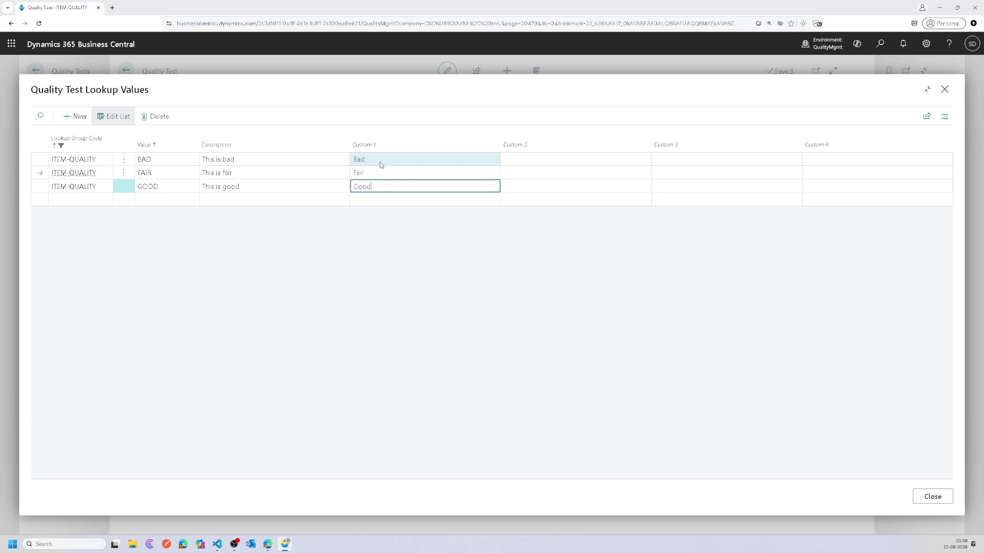
key("Up")
left_click(933, 497)
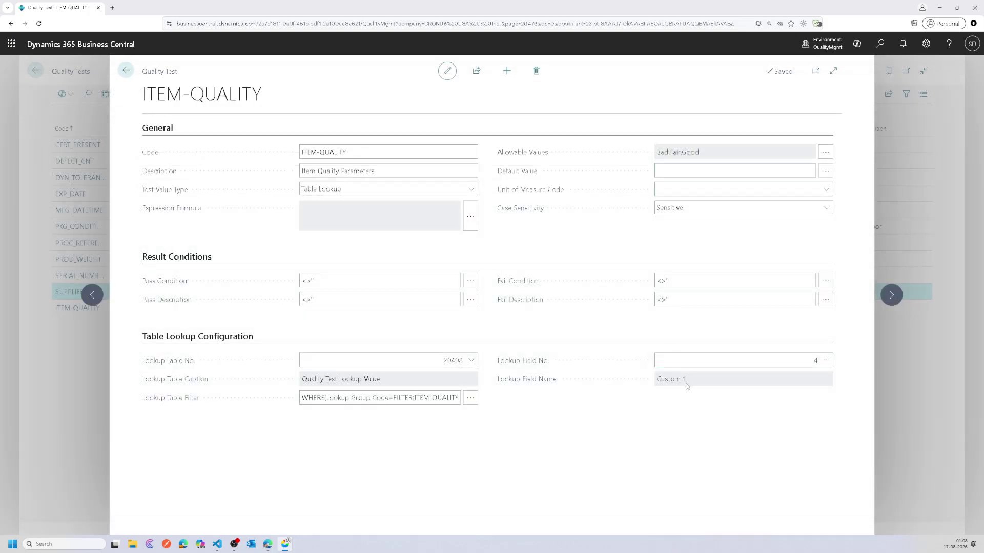
Set the ITEM-QUALITY test's pass condition to Good and its fail condition to Bad.
triple_click(686, 153)
left_click(421, 283)
type("Good")
key("Tab")
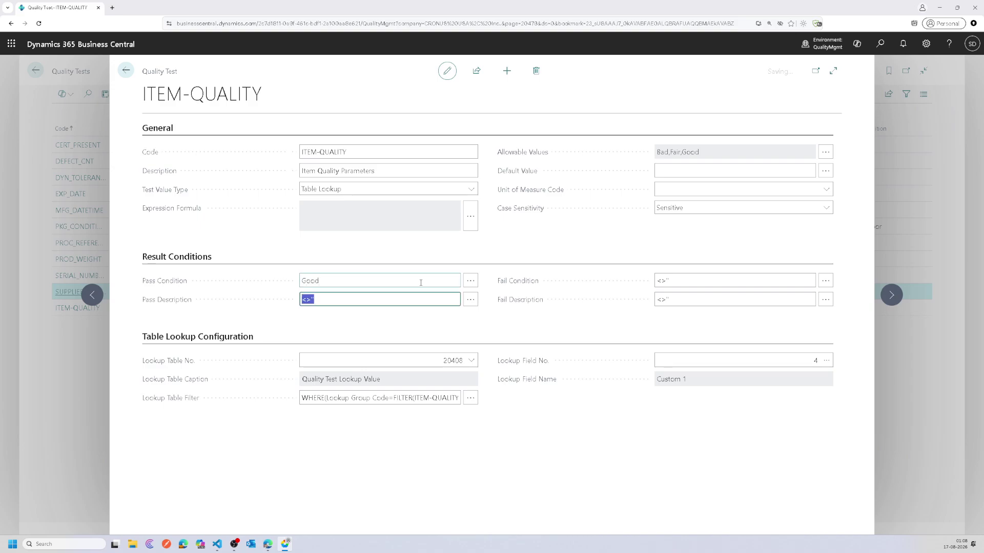
key("Tab")
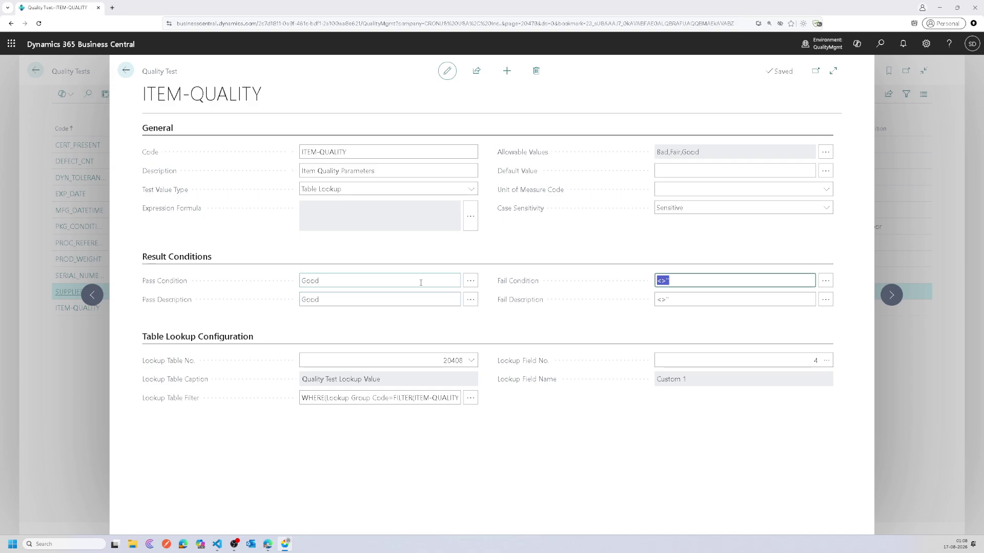
type("Bad")
key("Tab")
Set the test's pass description to "Acceptable" and its fail description to "Not Acceptable".
left_click(393, 299)
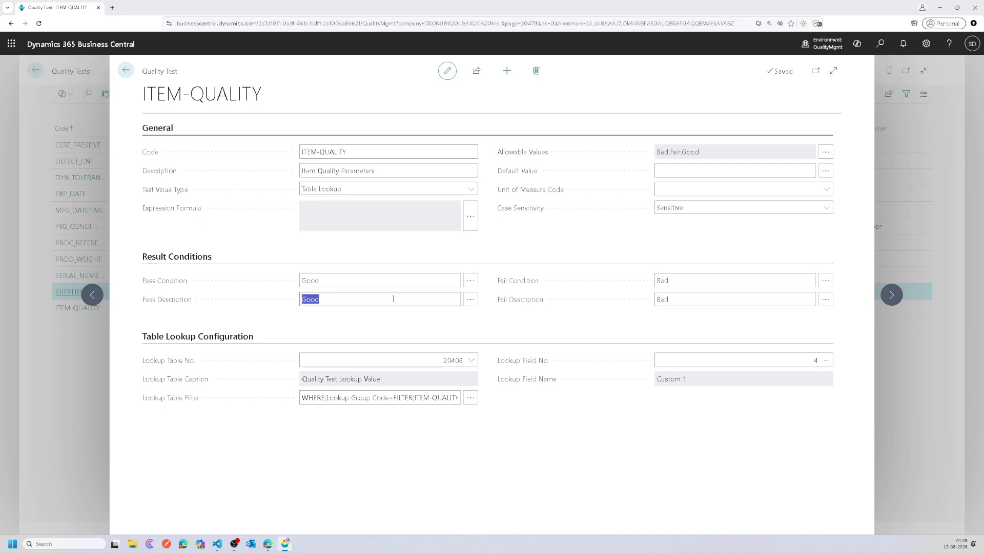
type("Acceptable")
key("Tab")
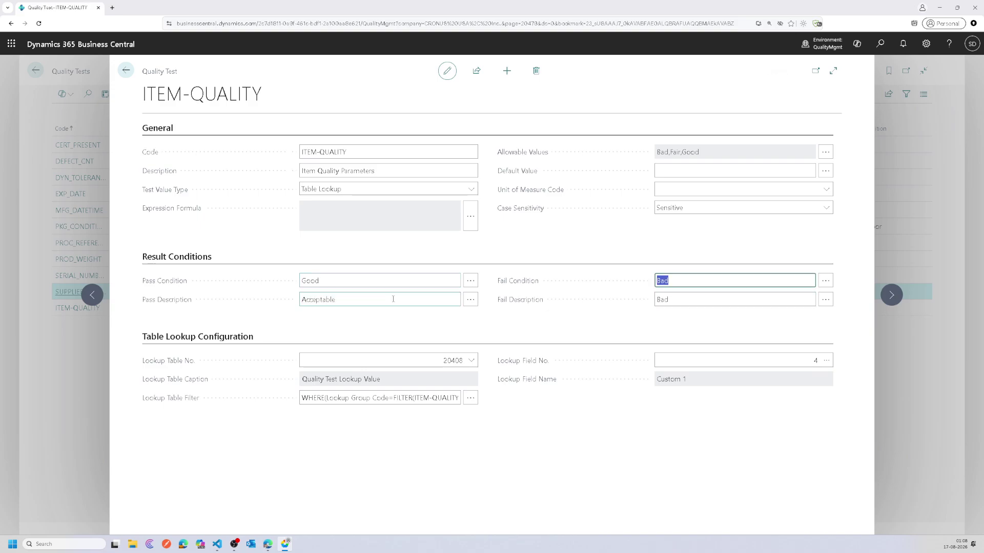
key("Tab")
type("Not ")
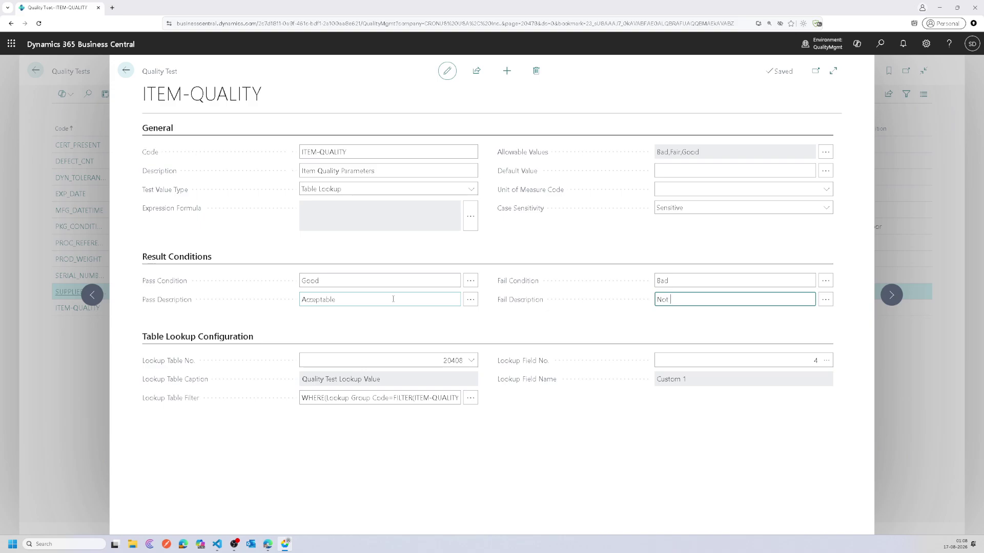
type("Acceptable")
key("Tab")
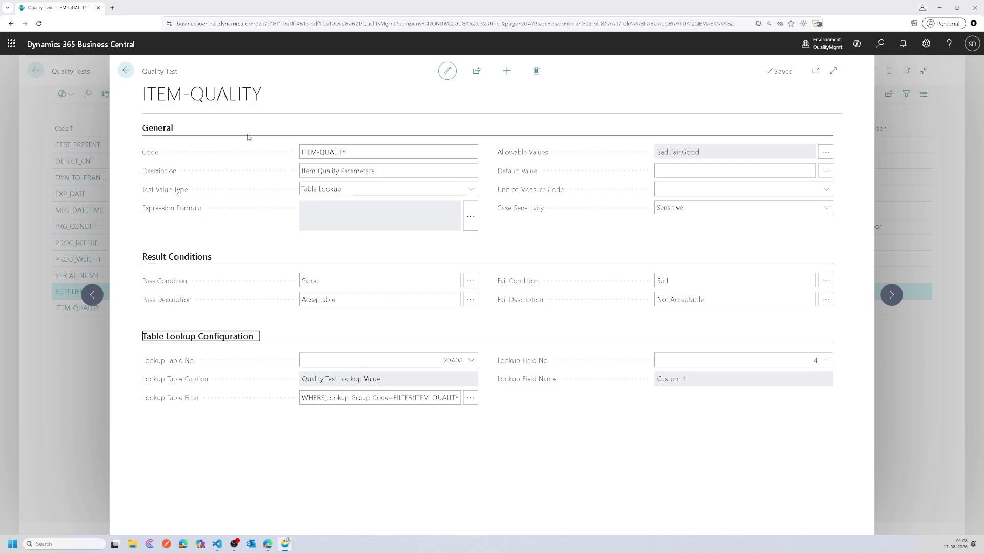
Return to the list of quality tests and minimize the browser window.
left_click(126, 70)
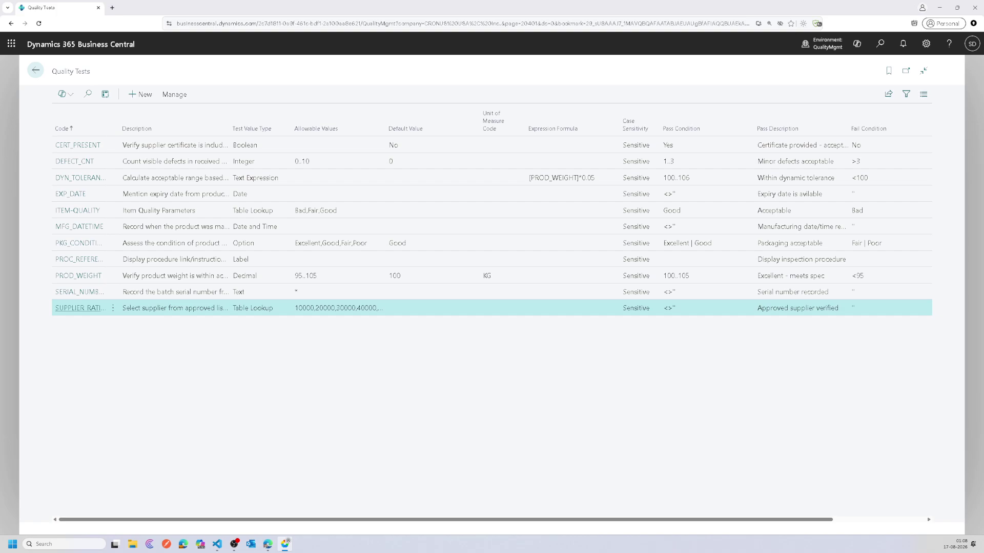
left_click(937, 9)
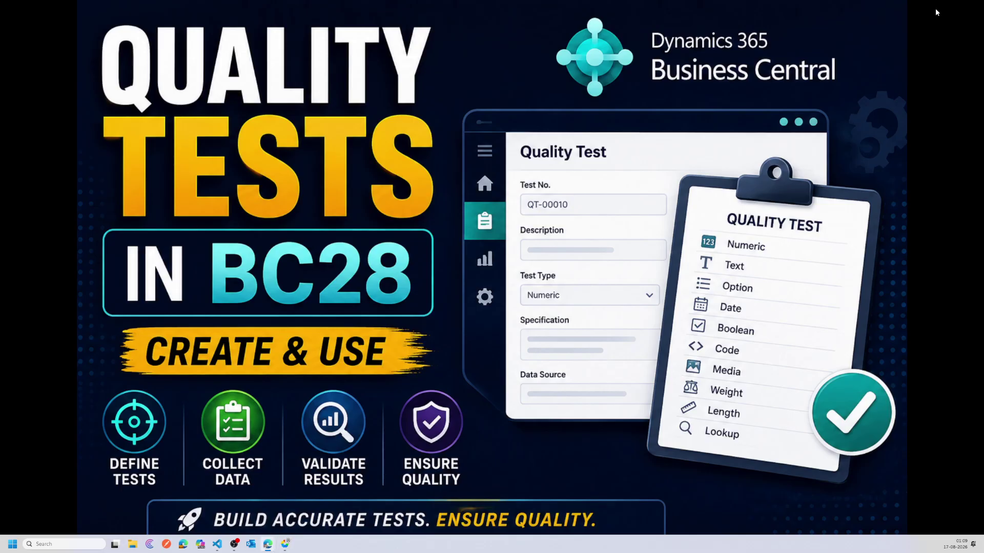